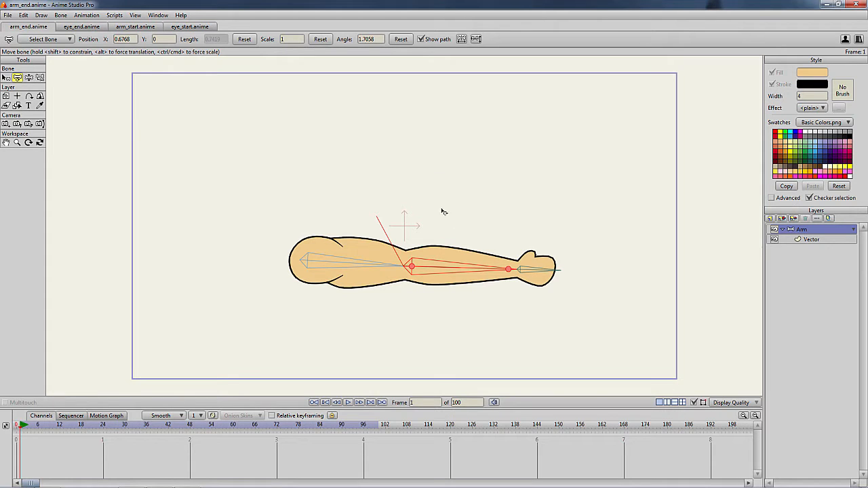
Try out the finished rigs by rotating the forearm bone in arm_end.anime and the shut/open/wide control bone in eye_end.anime
mouse_move(459, 271)
left_mouse_down()
mouse_move(423, 222)
mouse_move(370, 229)
mouse_move(463, 237)
mouse_move(467, 291)
mouse_move(456, 232)
mouse_move(371, 235)
mouse_move(414, 217)
mouse_move(461, 268)
mouse_move(445, 252)
mouse_move(353, 236)
mouse_move(434, 231)
mouse_move(460, 279)
left_mouse_up()
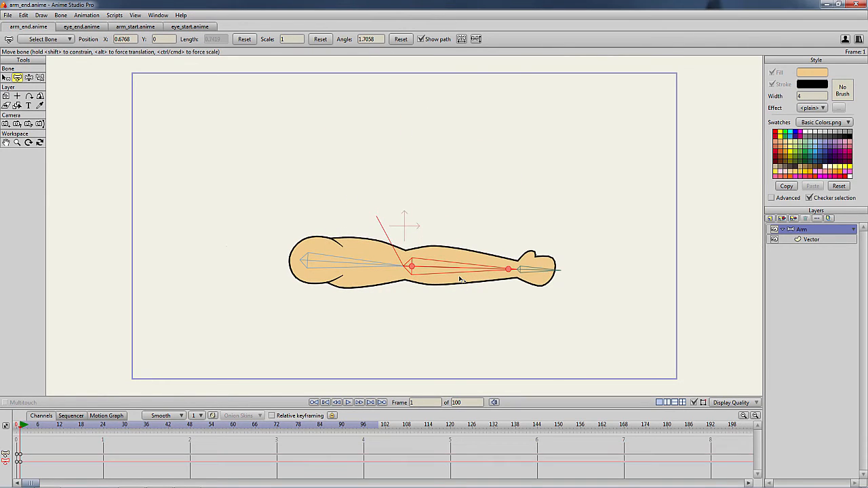
left_click(369, 203)
left_click(95, 28)
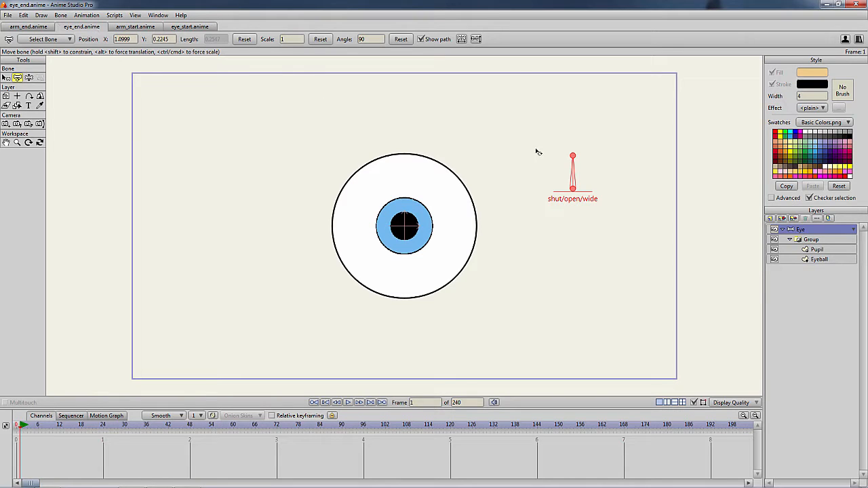
left_click_drag(576, 174, 595, 205)
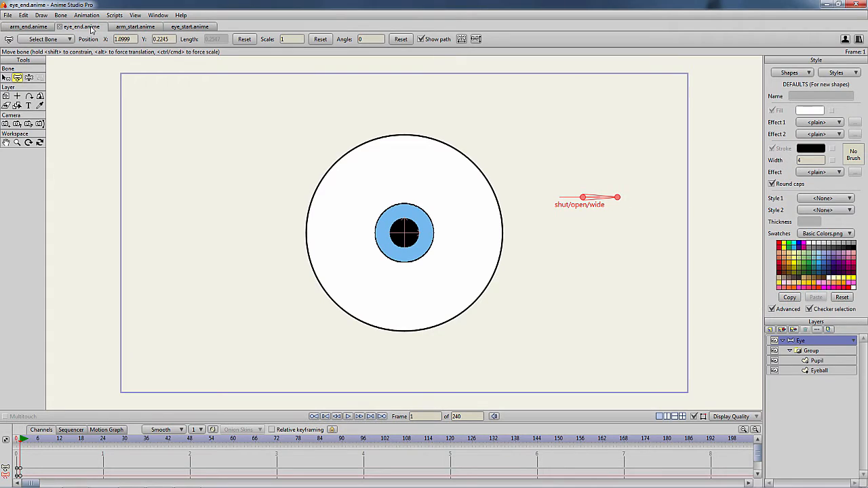
Switch to arm_start.anime and test how the elbow bends at frame 1 by rotating the forearm bone
left_click(131, 28)
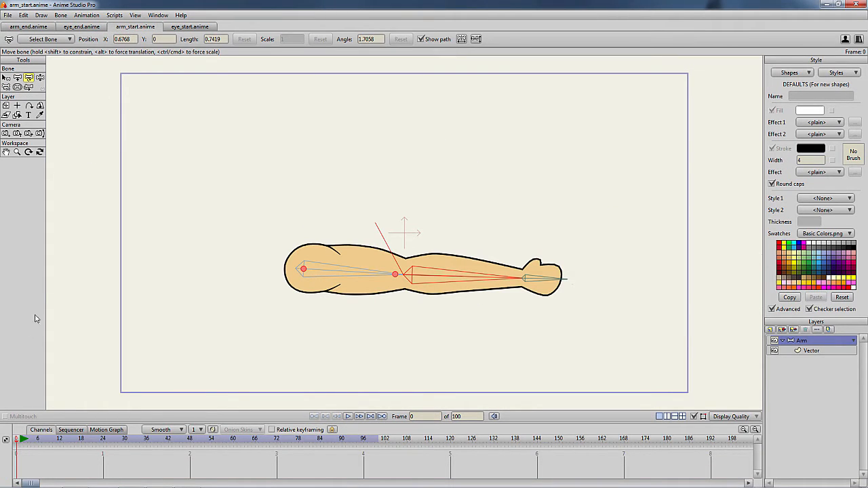
left_click(22, 441)
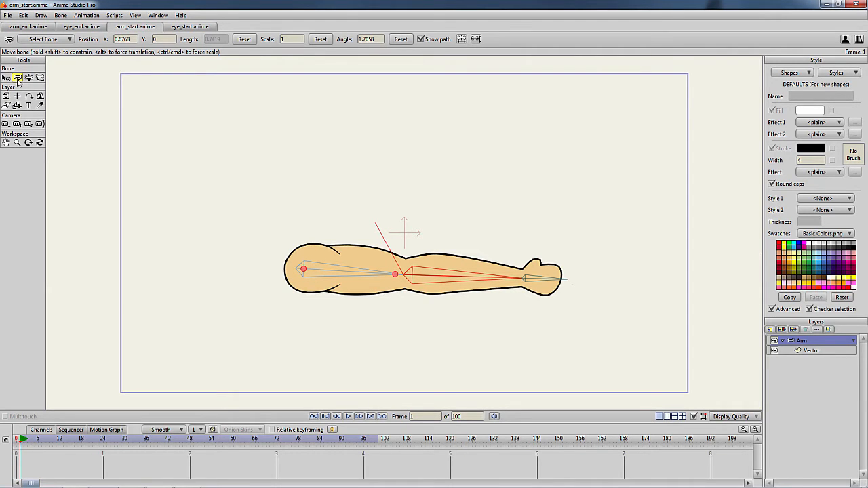
left_click(471, 286)
mouse_move(471, 282)
left_mouse_down()
mouse_move(475, 250)
mouse_move(401, 197)
mouse_move(462, 217)
mouse_move(475, 278)
left_mouse_up()
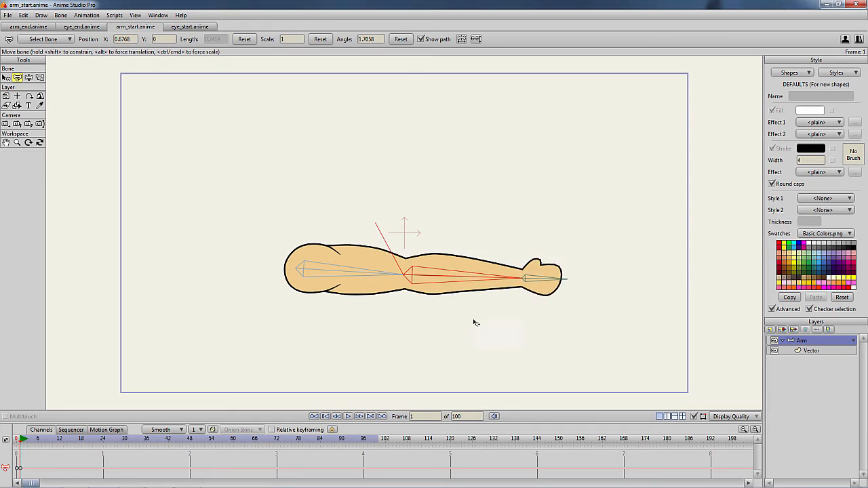
mouse_move(475, 323)
left_mouse_down()
mouse_move(379, 237)
mouse_move(368, 242)
mouse_move(466, 318)
left_mouse_up()
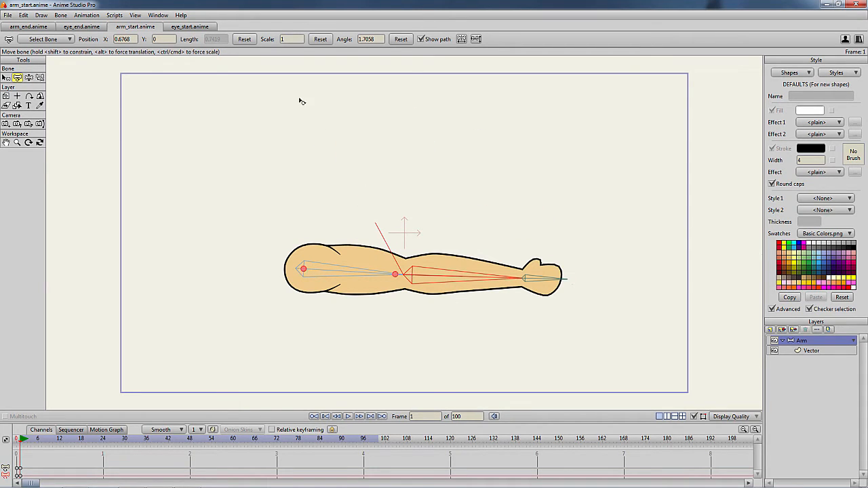
Show the Actions window and create a new action named Forearm
left_click(156, 16)
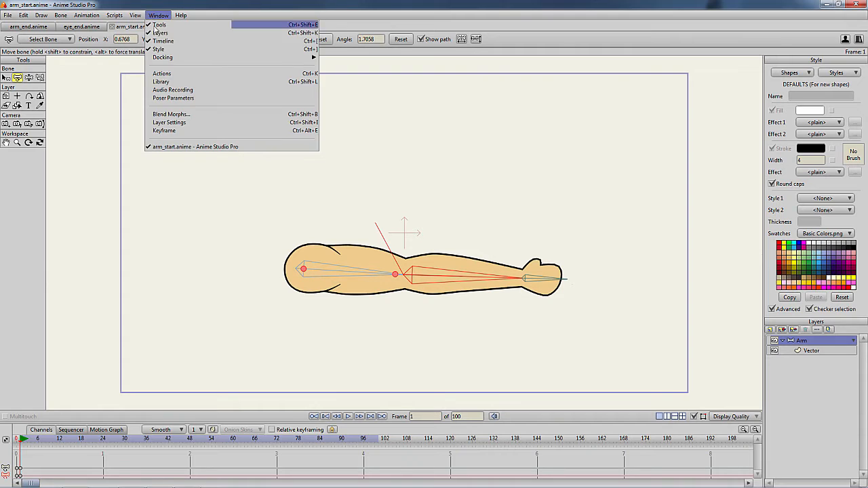
left_click(162, 74)
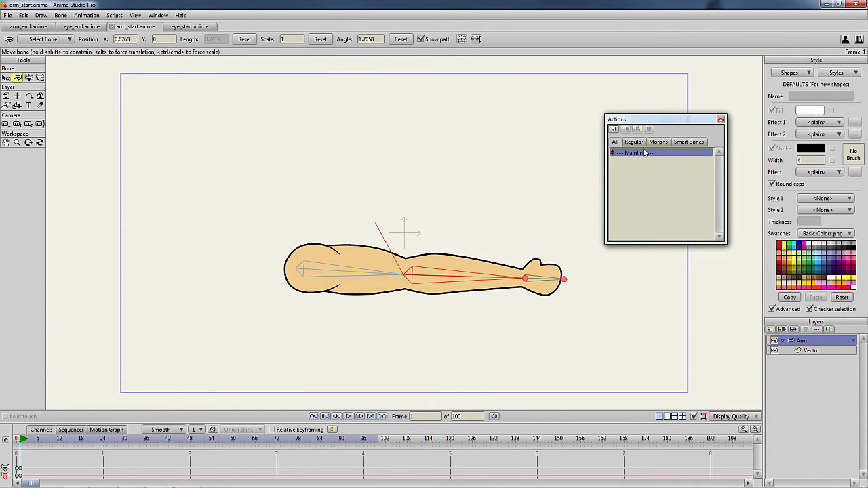
left_click(614, 130)
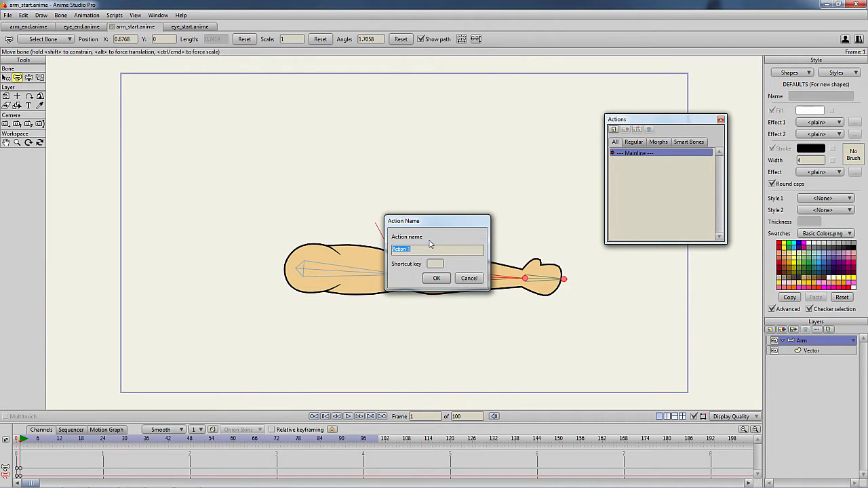
type("Forearm")
left_click(439, 278)
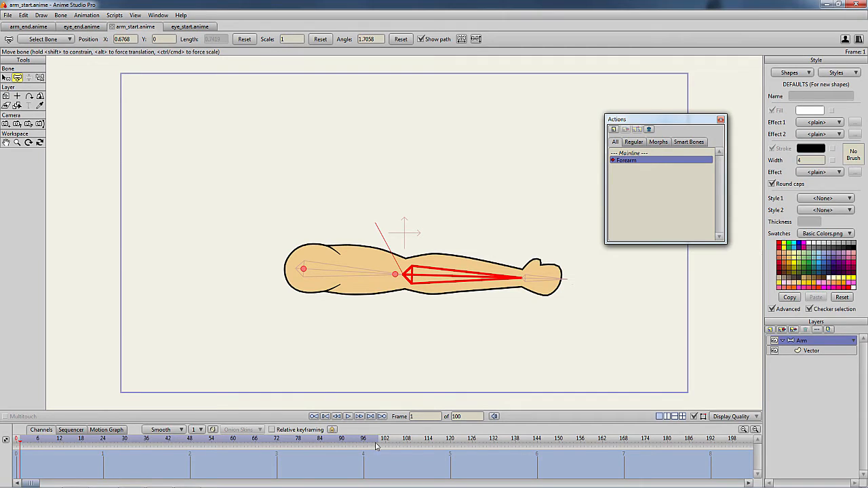
At frame 100 of the Forearm action, rotate the forearm bone up to a fully bent angle of about 121.7 degrees
left_click(470, 418)
left_click(463, 279)
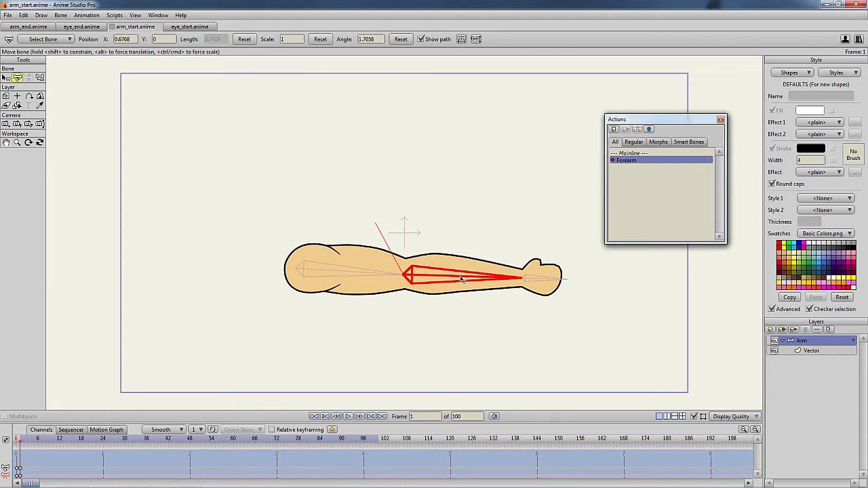
mouse_move(461, 278)
left_mouse_down()
mouse_move(468, 302)
mouse_move(459, 289)
left_mouse_up()
left_click(37, 448)
left_click_drag(65, 449, 379, 443)
left_click_drag(475, 279, 354, 223)
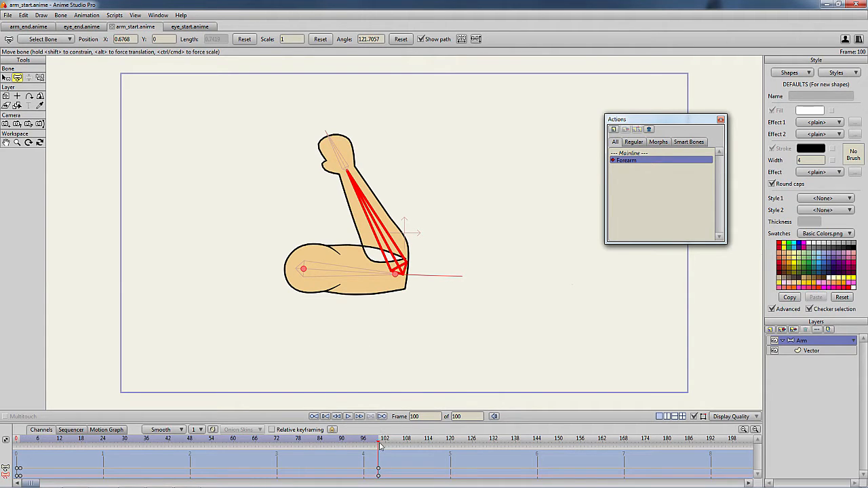
At frame 1, use Transform Points on the Vector layer to lower the upper arm's underside and flatten its top edge
left_click_drag(378, 442, 21, 441)
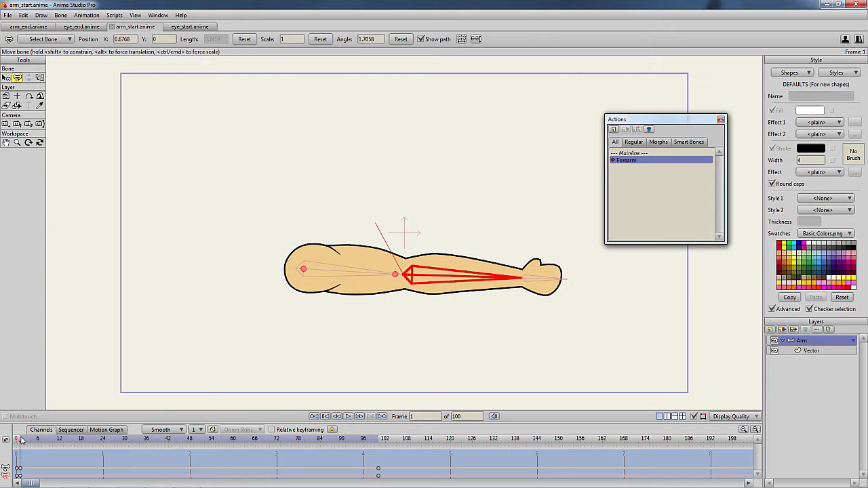
left_click(813, 350)
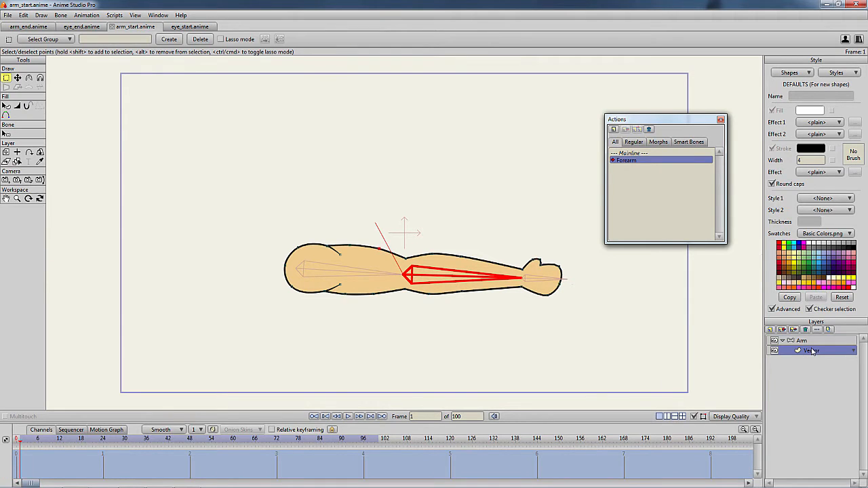
left_click(18, 77)
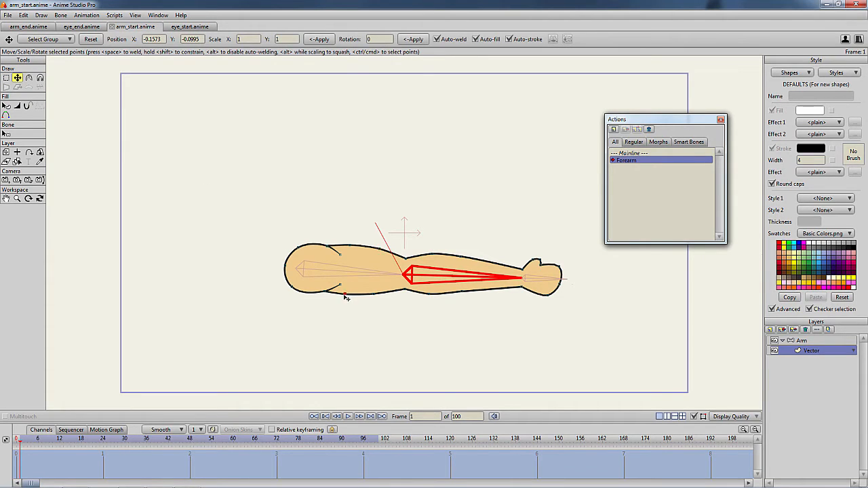
left_click_drag(343, 300, 371, 300)
left_click_drag(381, 251, 352, 249)
left_click(379, 251)
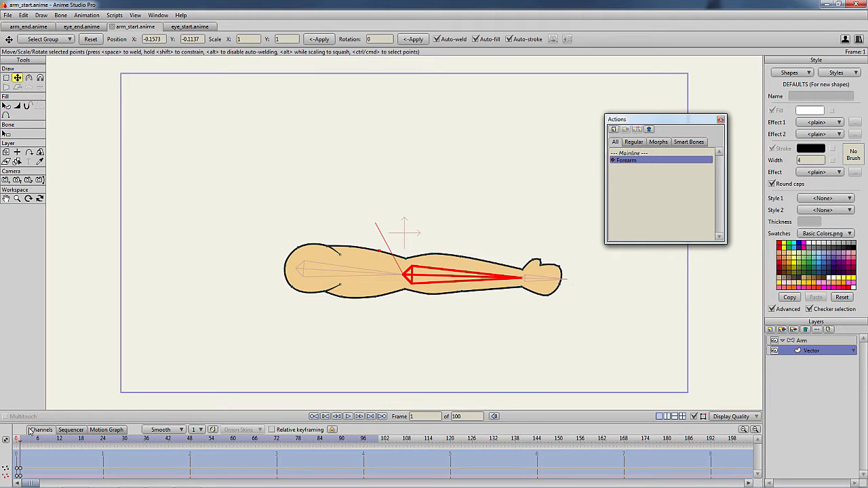
At frame 100, move the inner elbow point to close the gap, push the outer elbow outward, and raise the upper arm's underside points
left_click_drag(20, 441, 378, 432)
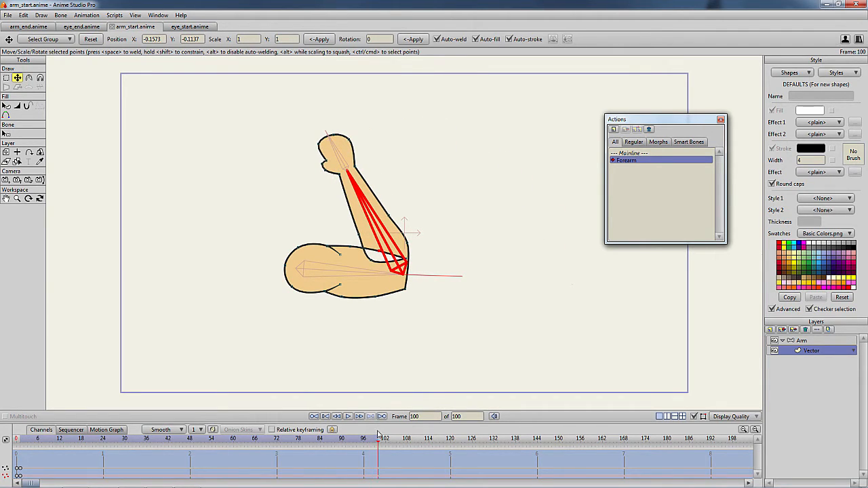
left_click_drag(406, 264, 367, 250)
left_click(394, 282)
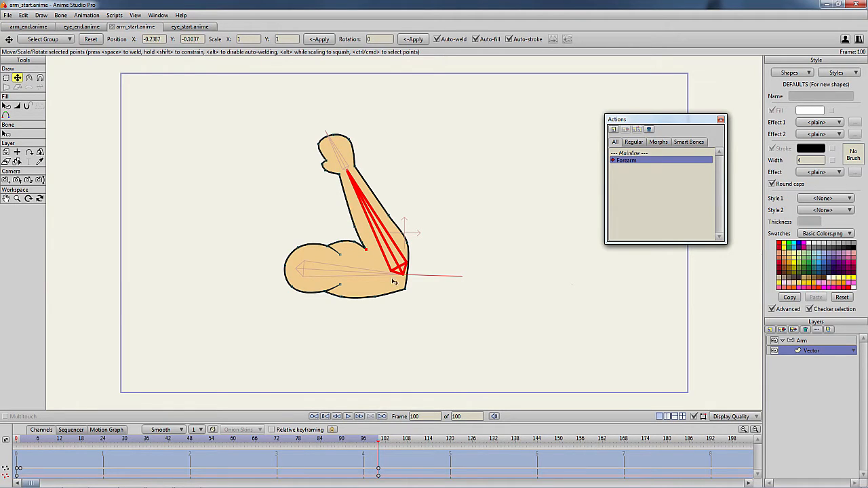
left_click_drag(407, 292, 418, 291)
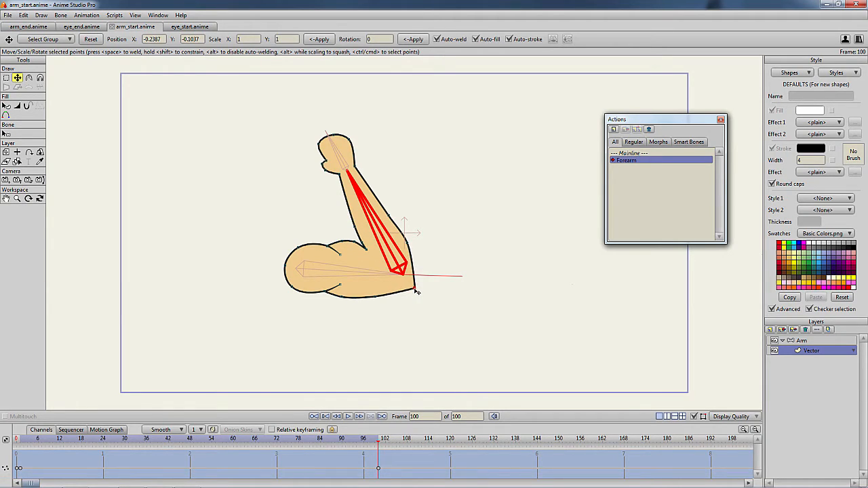
left_click_drag(341, 297, 377, 295)
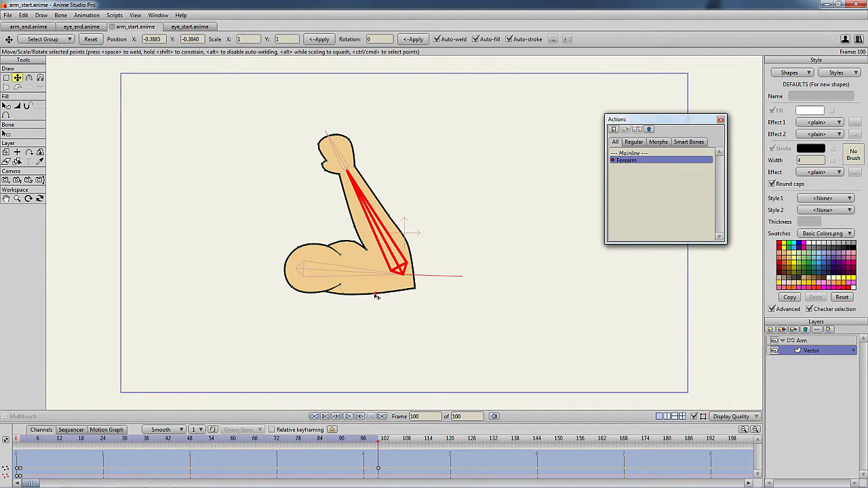
Round the outer elbow point at frame 100 to a curvature of about 0.13 and nudge it slightly outward
left_click(30, 79)
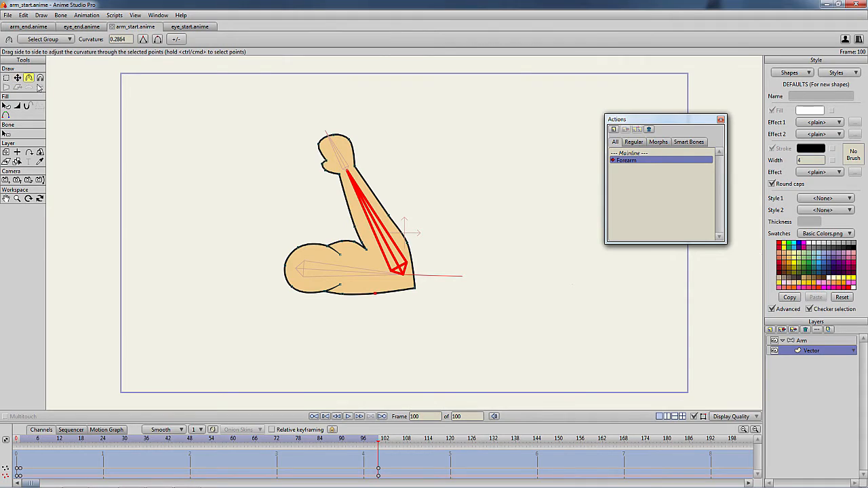
left_click_drag(414, 289, 504, 271)
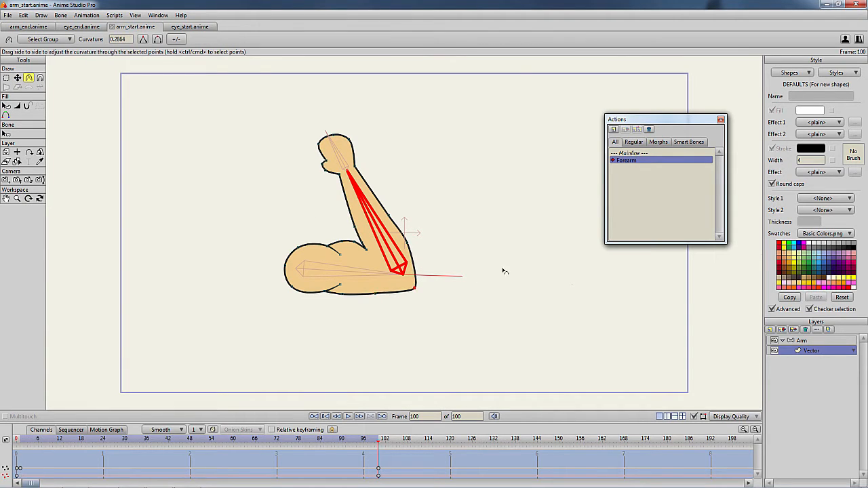
left_click(17, 78)
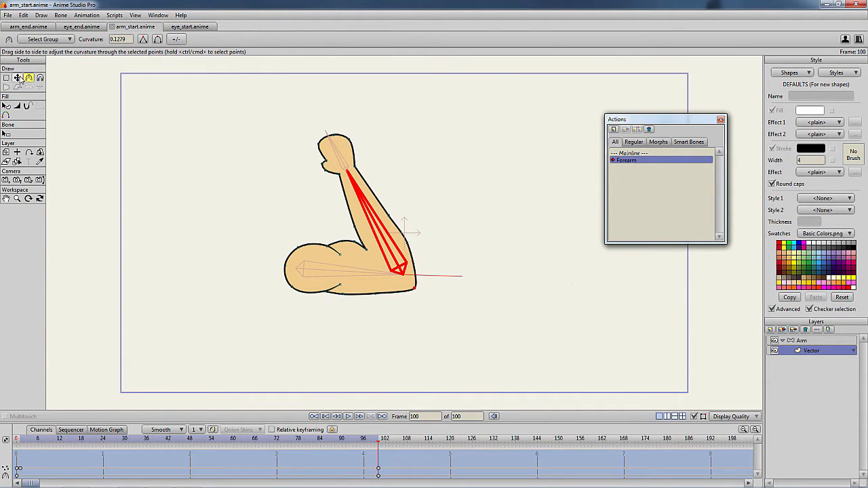
left_click_drag(415, 289, 420, 288)
Refine the bent arm's outline at frame 100 by adjusting the forearm edge, the biceps and the end of the upper shoulder crease
left_click_drag(356, 227, 407, 240)
left_click(390, 214)
mouse_move(342, 244)
left_mouse_down()
mouse_move(352, 246)
mouse_move(343, 243)
left_mouse_up()
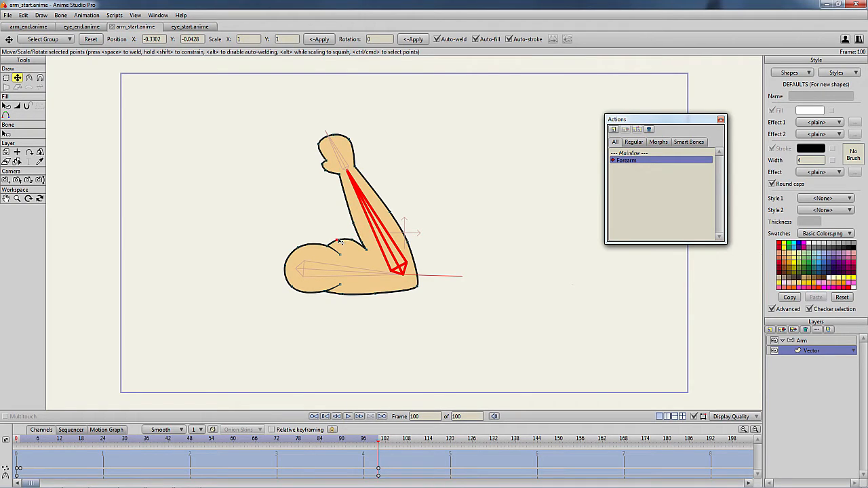
mouse_move(341, 243)
left_mouse_down()
mouse_move(329, 250)
mouse_move(342, 253)
left_mouse_up()
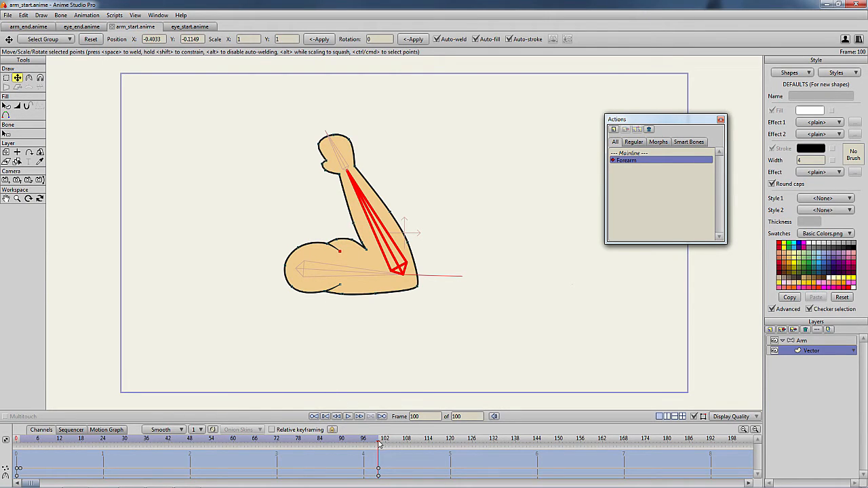
Refine the half-bent arm's outline at frame 50 by moving the forearm, elbow and upper-arm points, and scrub to frame 100 to check it
left_click_drag(379, 439, 198, 432)
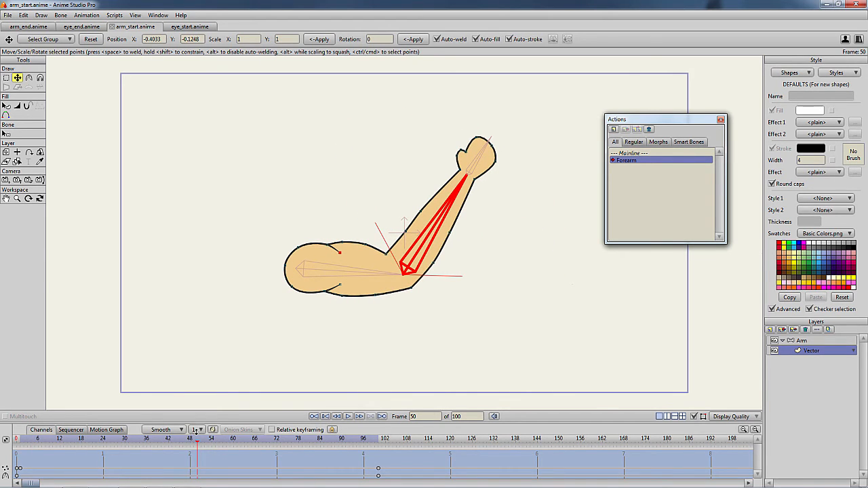
left_click(404, 229)
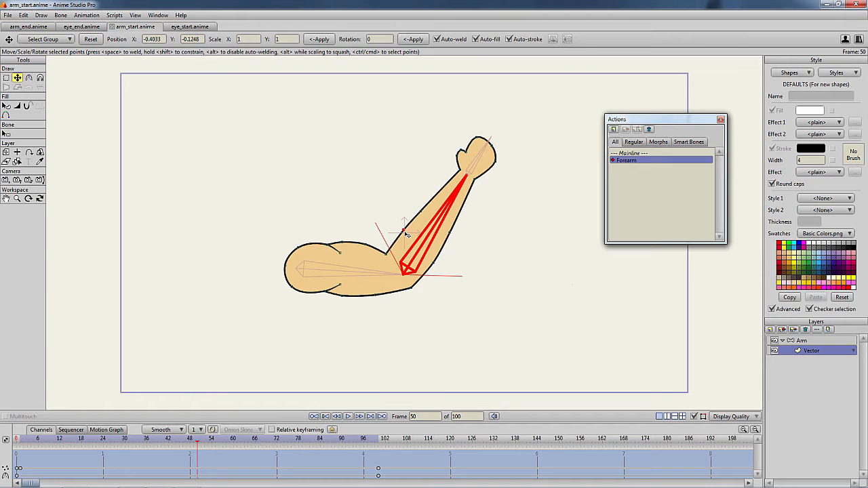
left_click_drag(404, 231, 421, 212)
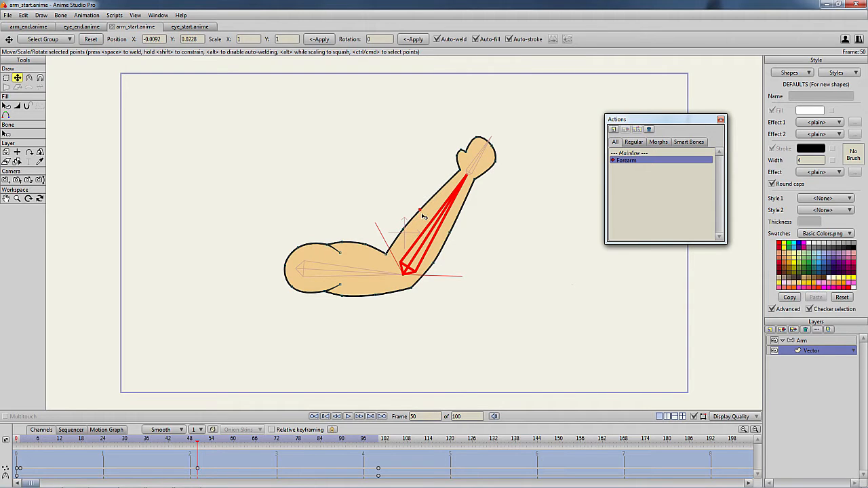
left_click_drag(450, 236, 452, 239)
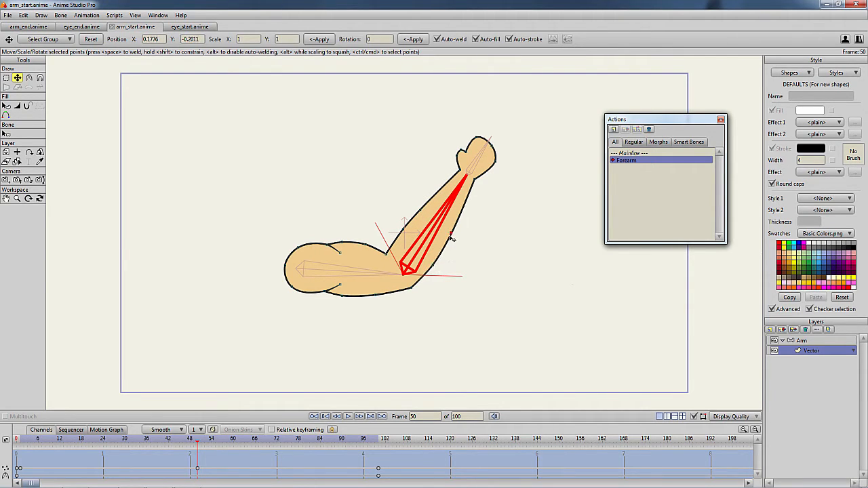
left_click(412, 290)
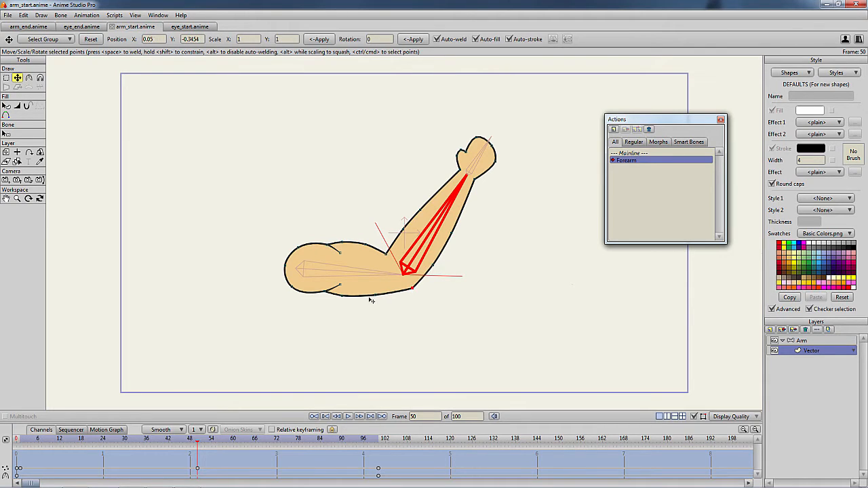
left_click(363, 249)
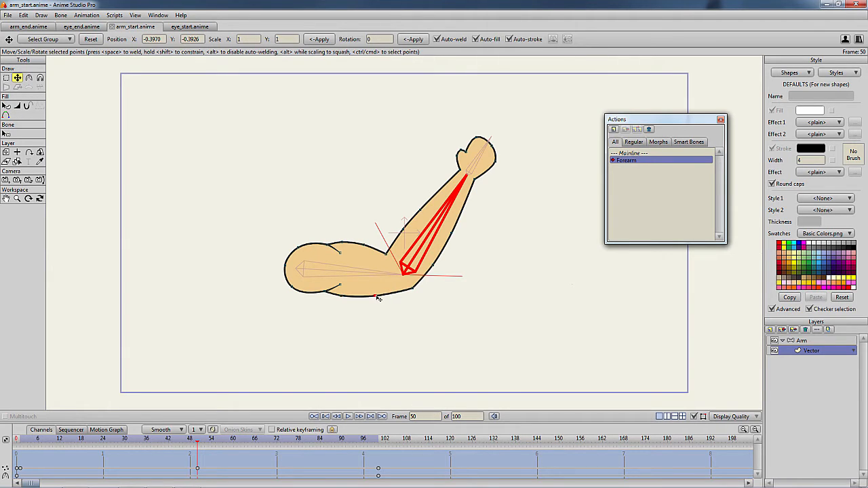
left_click(376, 297)
mouse_move(198, 439)
left_mouse_down()
mouse_move(17, 439)
mouse_move(375, 449)
mouse_move(24, 424)
mouse_move(375, 439)
mouse_move(131, 422)
mouse_move(19, 424)
mouse_move(378, 440)
left_mouse_up()
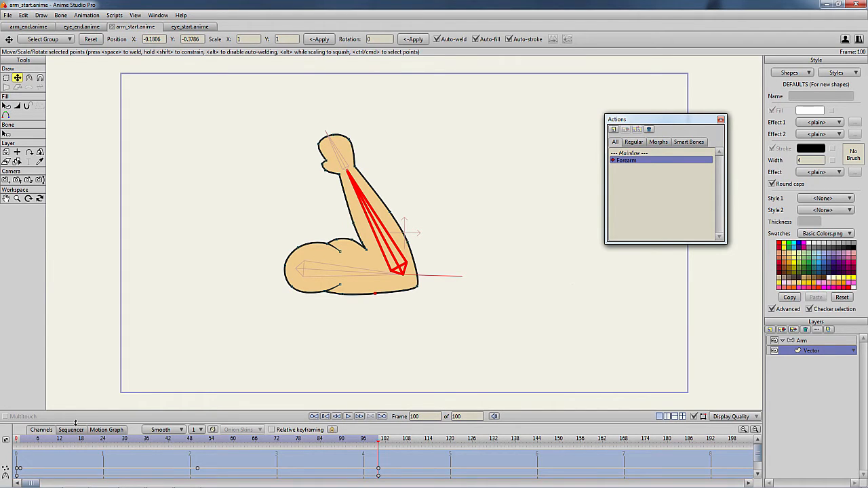
Copy the frame 1 point keyframes of the Forearm action and paste them at frame 0
left_click_drag(76, 424, 77, 405)
left_click_drag(36, 440, 22, 483)
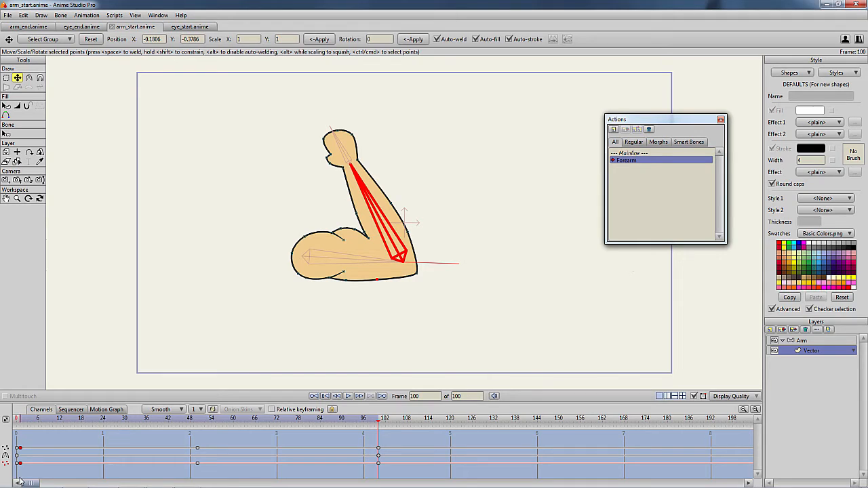
left_click(20, 422)
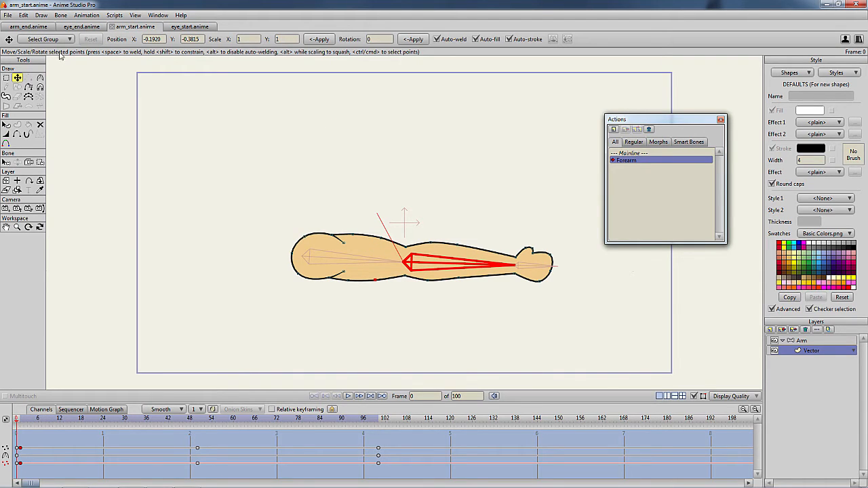
left_click(23, 15)
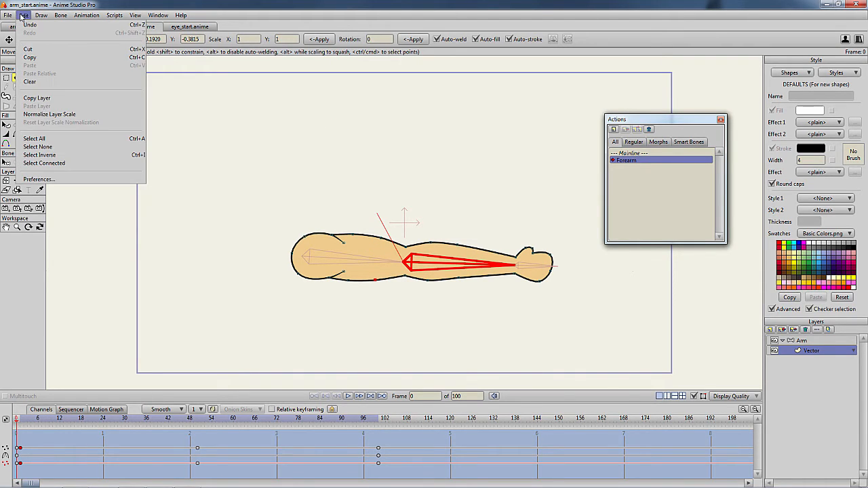
left_click(30, 57)
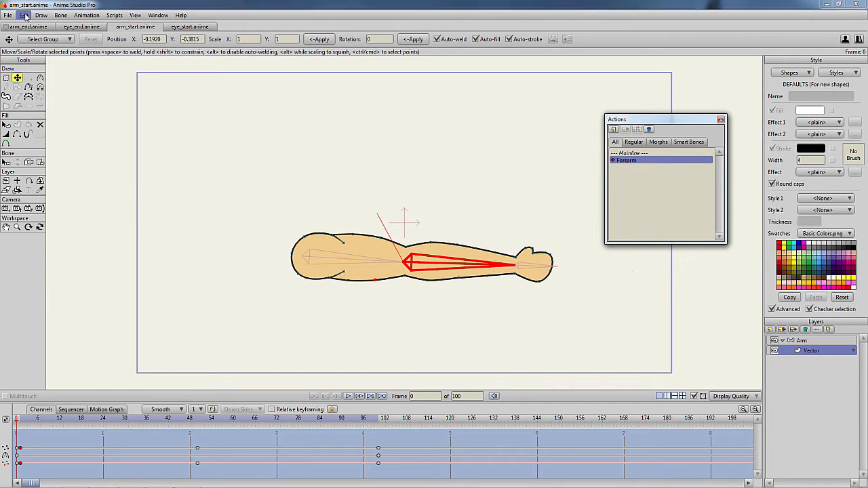
left_click(23, 15)
left_click(30, 65)
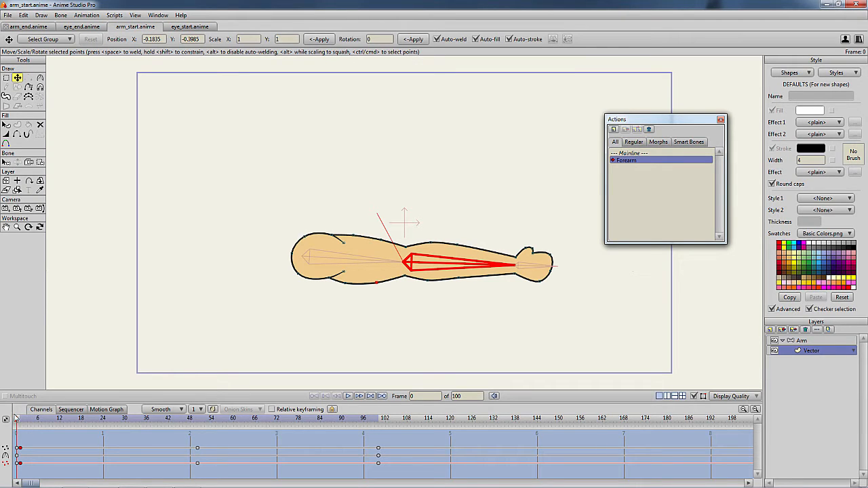
mouse_move(17, 421)
left_mouse_down()
mouse_move(378, 413)
mouse_move(56, 411)
mouse_move(382, 422)
mouse_move(12, 419)
left_mouse_up()
Return to the Mainline and bend the Arm layer's forearm bone at frame 1 to about 121.7 degrees to test the deformation
left_click(634, 154)
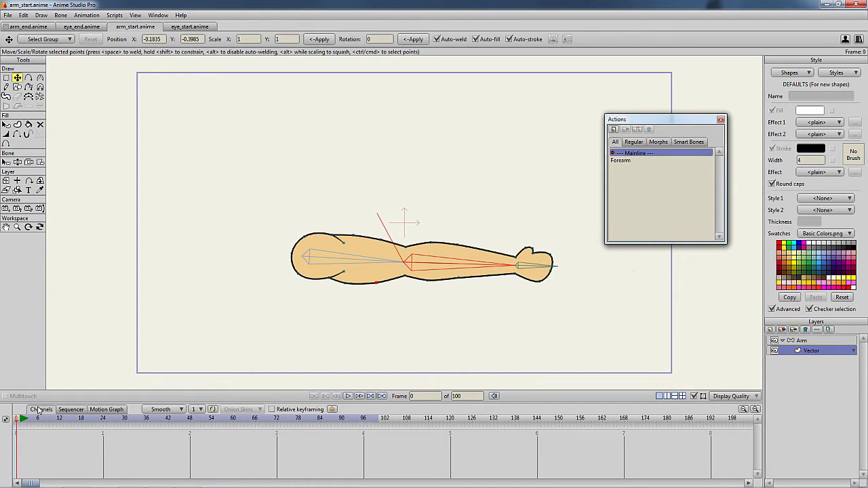
left_click(19, 420)
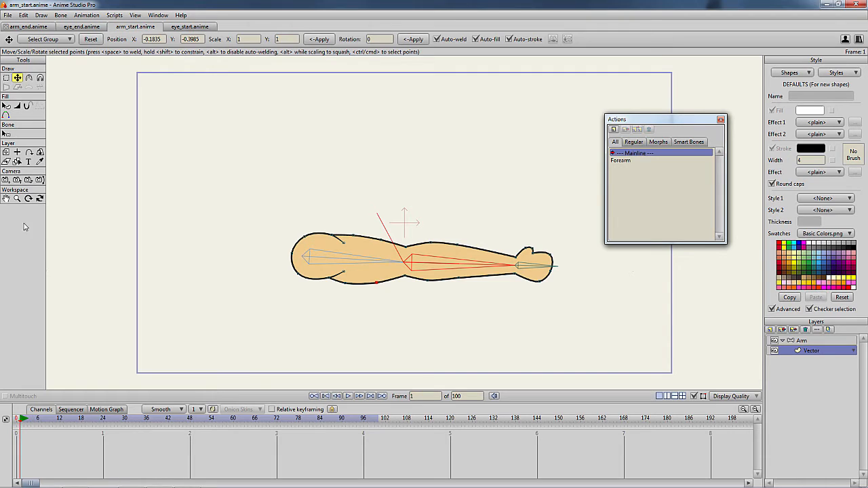
left_click(805, 342)
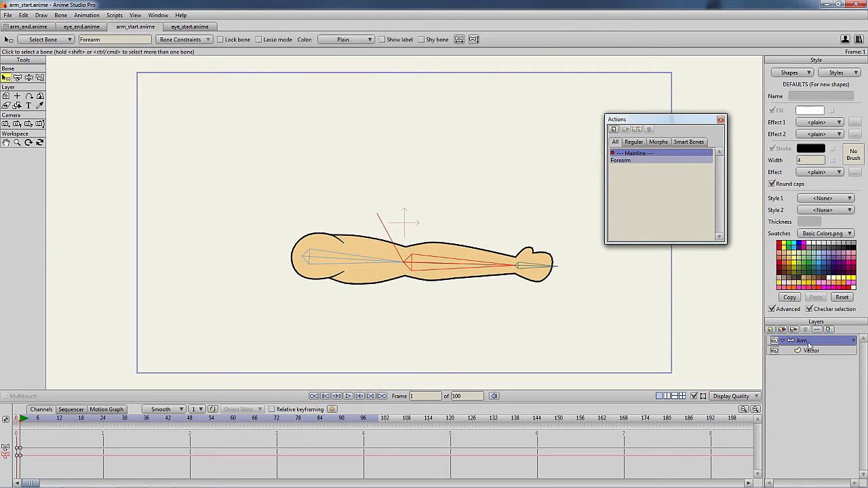
left_click(18, 78)
left_click_drag(464, 268, 348, 221)
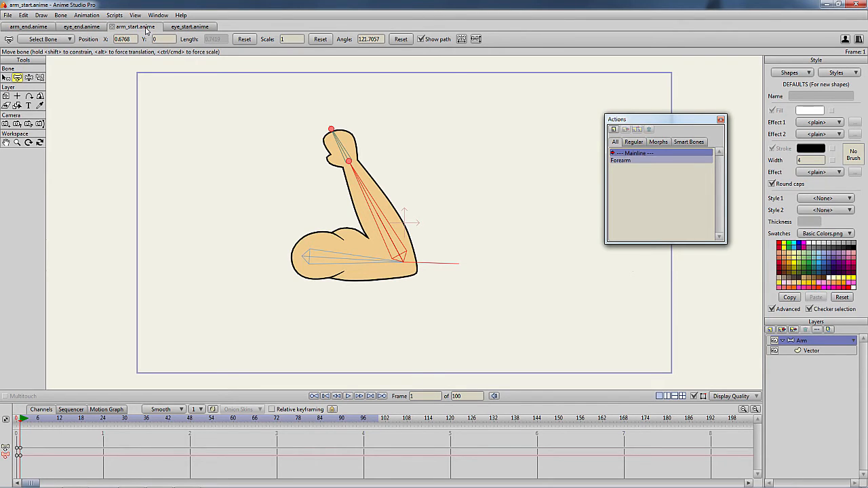
Switch to eye_start.anime, add a short upright bone above and to the right of the eye, and name it closed/open/wide
left_click(190, 27)
left_click(19, 78)
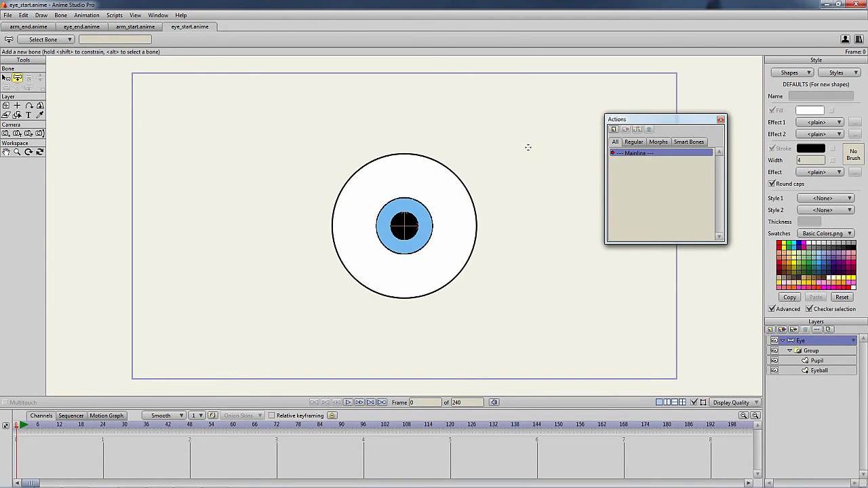
left_click_drag(528, 147, 528, 100)
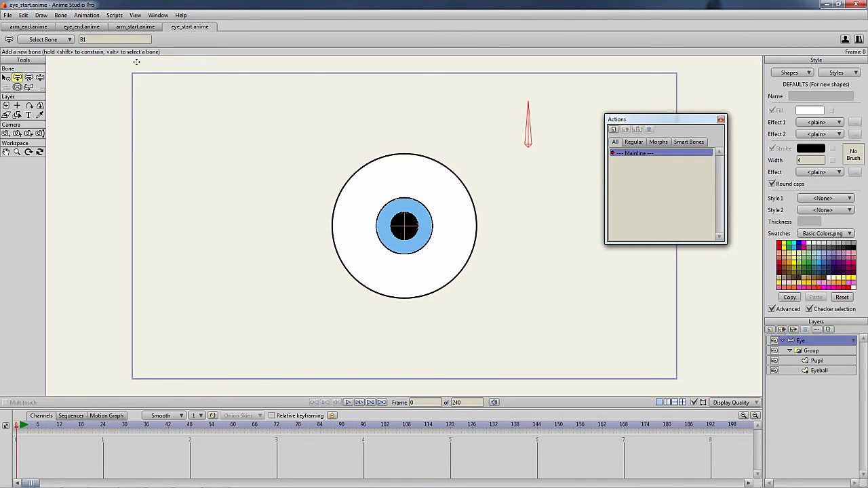
left_click_drag(103, 37, 53, 39)
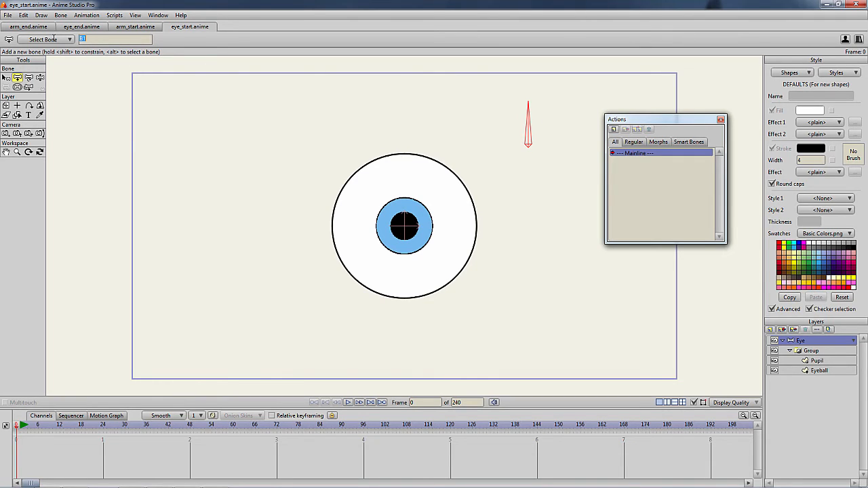
type("closed/open/wide")
key("Return")
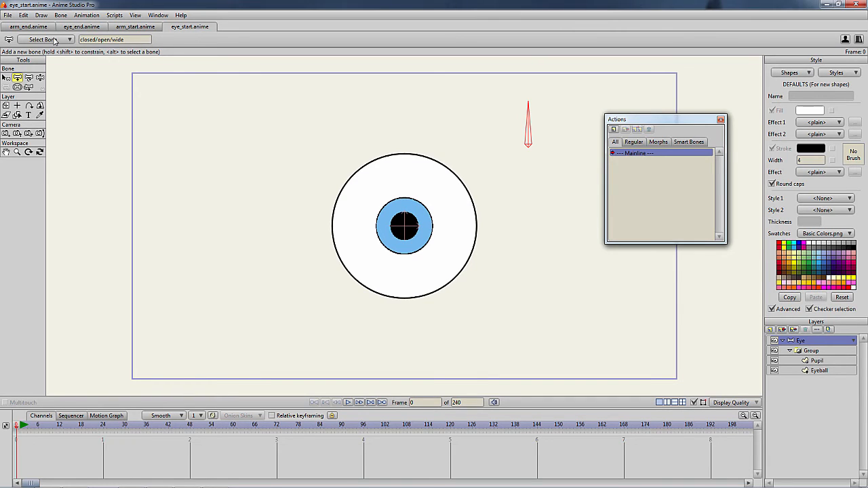
Show the closed/open/wide bone's label and enable angle constraints that let it swing 90 degrees to each side
left_click(6, 78)
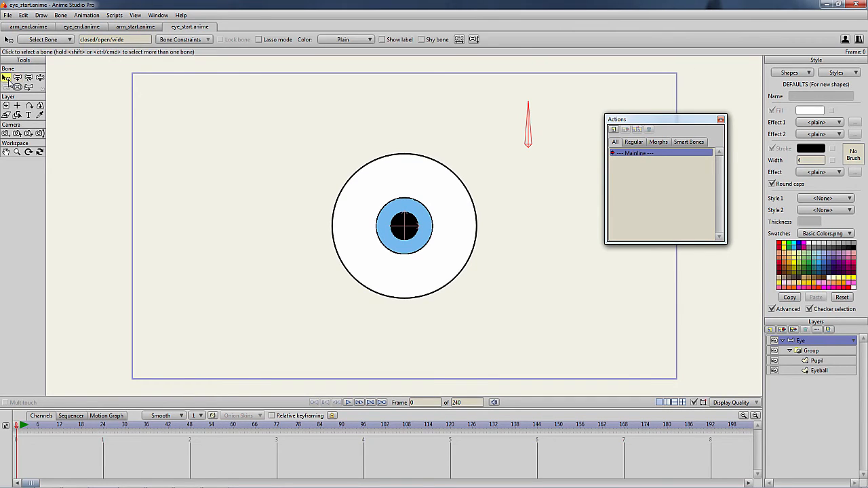
left_click(382, 39)
left_click(192, 41)
left_click(162, 52)
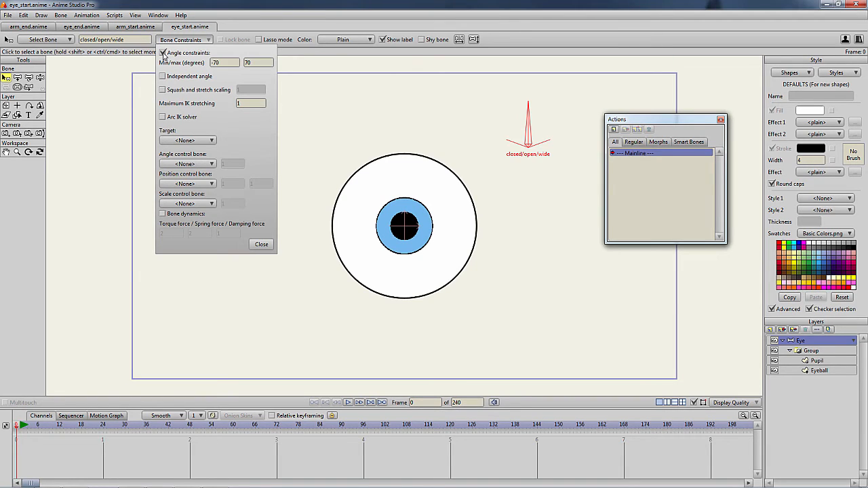
left_click(212, 62)
type("-")
key("Tab")
left_click(261, 245)
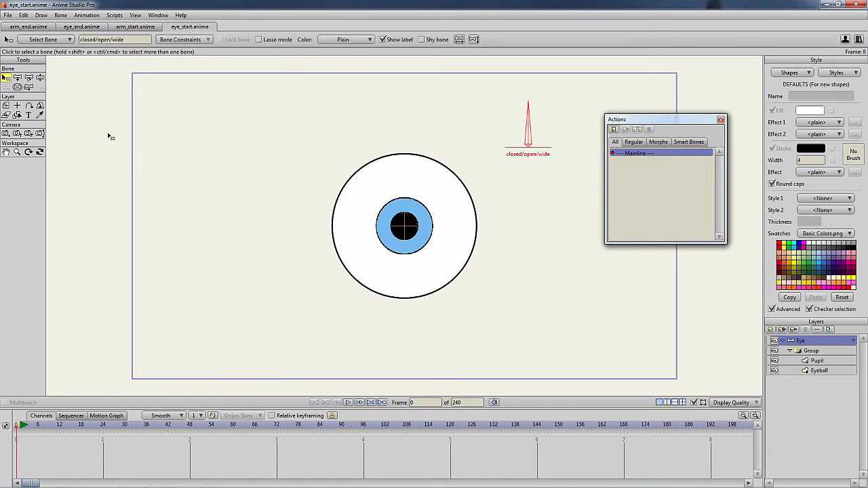
Set the closed/open/wide bone's strength to 0
left_click(17, 87)
double_click(127, 39)
key("BackSpace")
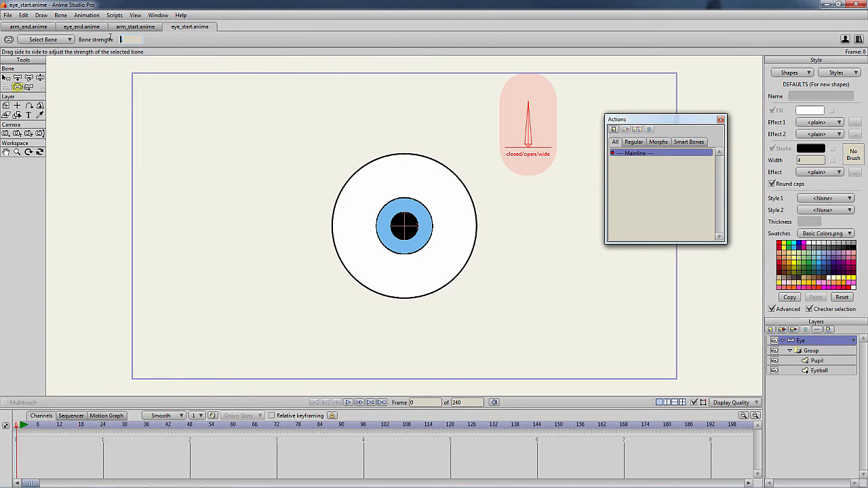
type("0")
key("Return")
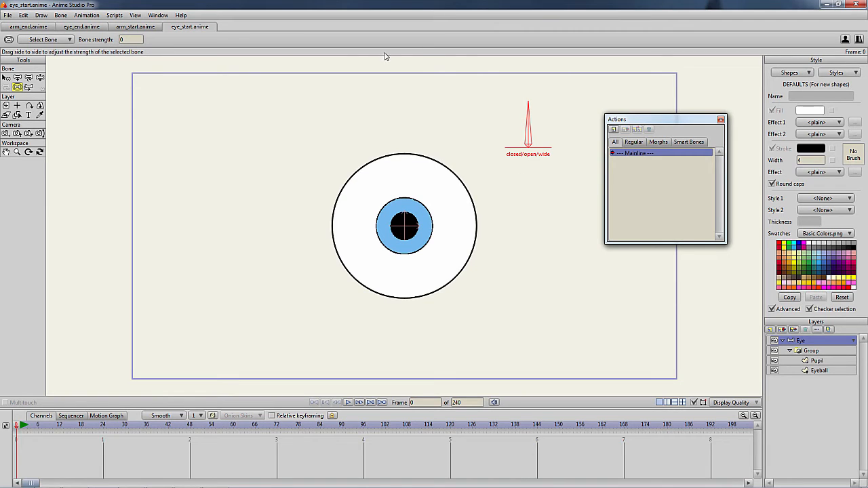
Create an action named closed/open/wide and set the end frame to 100
left_click(615, 131)
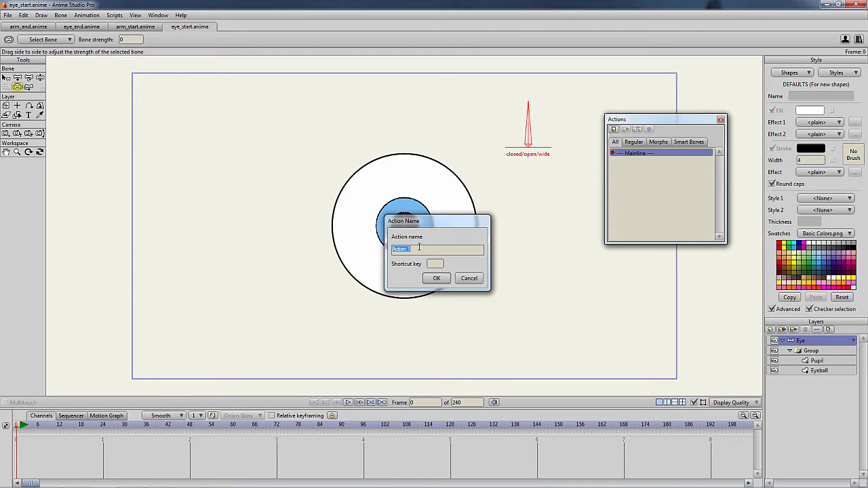
type("open/wide")
key("Return")
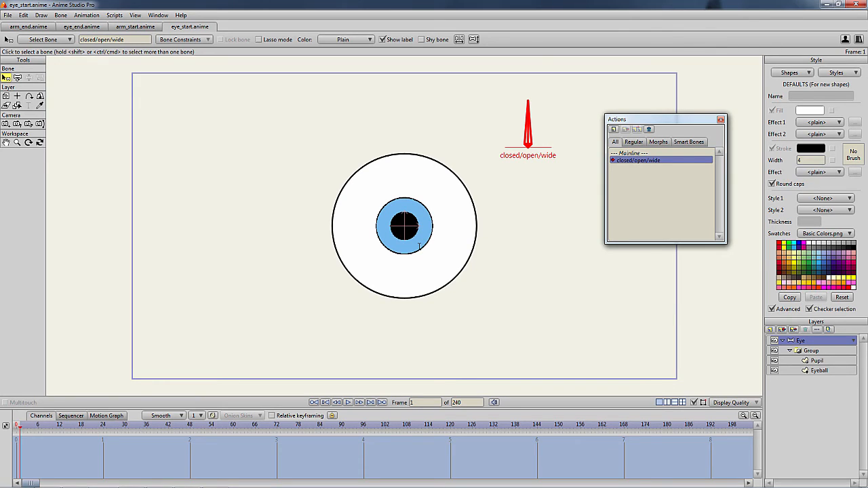
left_click_drag(472, 403, 451, 403)
type("100")
key("Return")
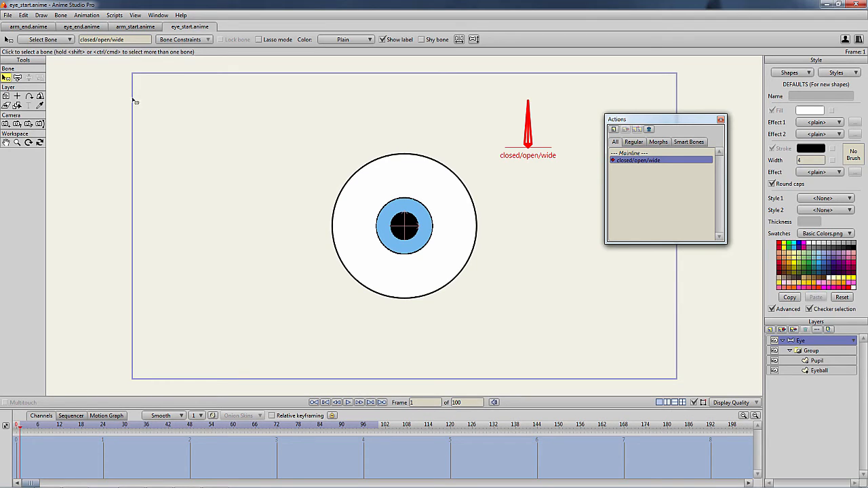
Rotate the closed/open/wide bone to 180 degrees at frame 1, 90 degrees at frame 50 and 0 degrees at frame 100
left_click(19, 78)
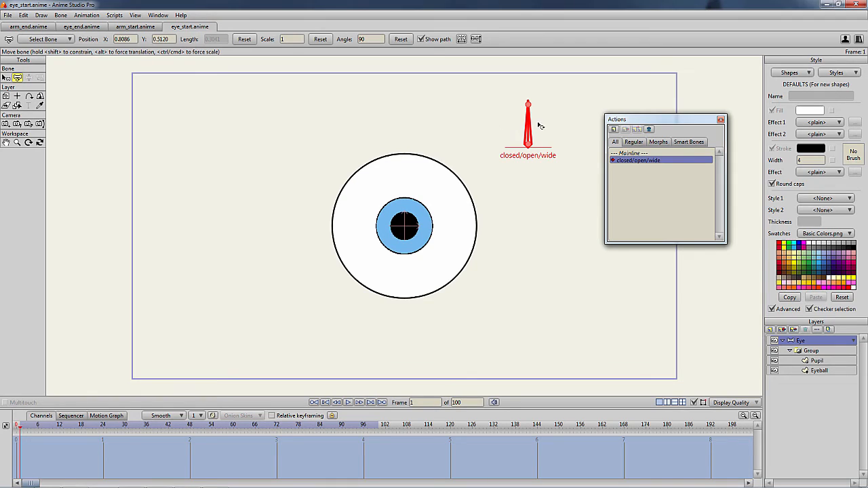
left_click_drag(528, 127, 486, 165)
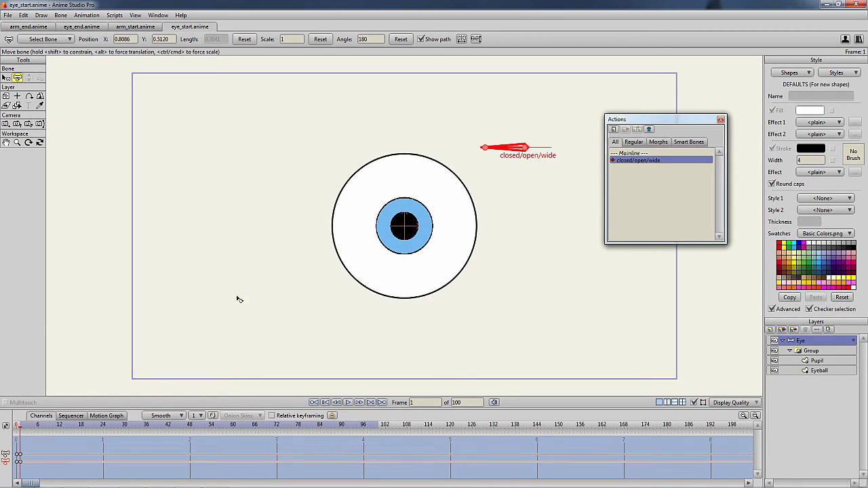
left_click_drag(94, 426, 198, 424)
left_click_drag(510, 150, 528, 132)
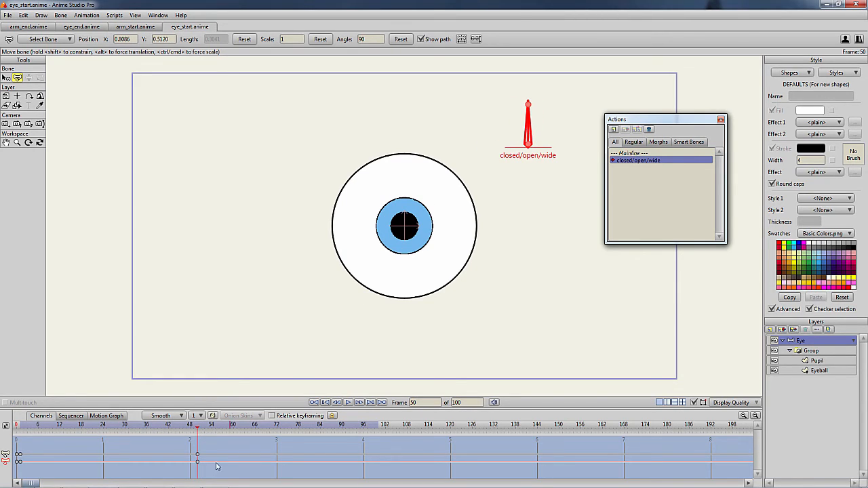
left_click_drag(198, 430, 378, 427)
left_click_drag(532, 128, 575, 148)
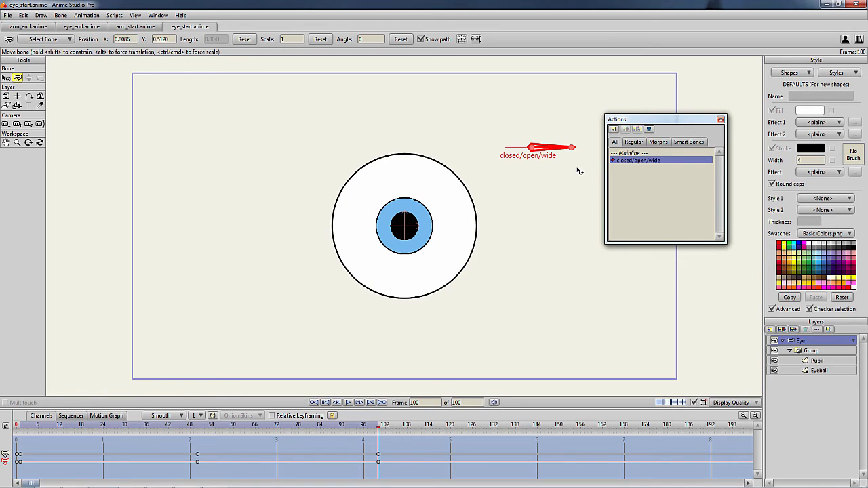
At frame 1, select all points of the Eyeball layer and flatten them vertically onto the eye's centre line
left_click(819, 371)
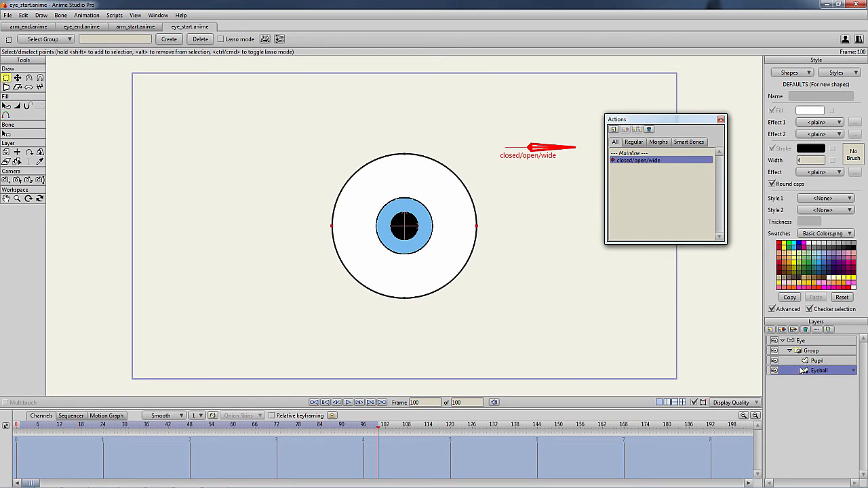
left_click_drag(378, 429, 21, 441)
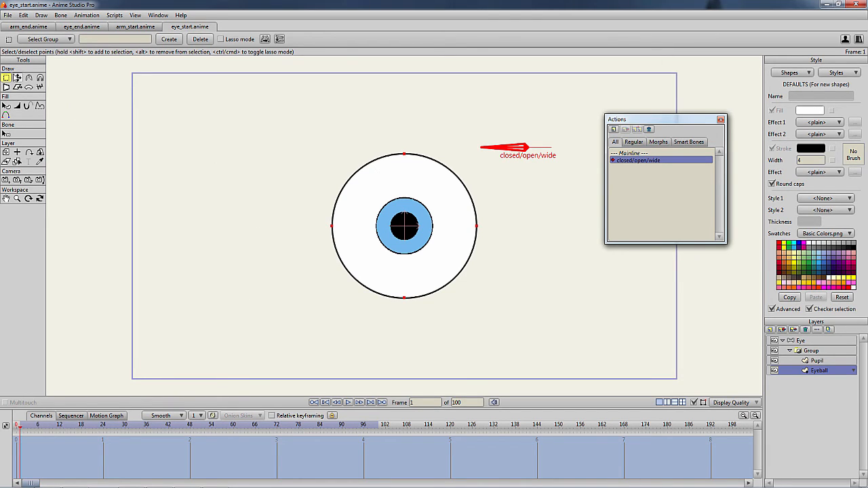
left_click(17, 77)
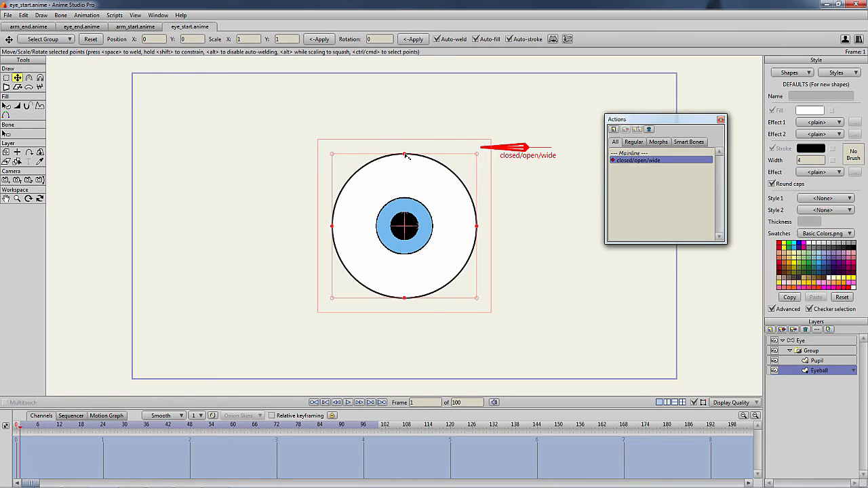
left_click_drag(406, 156, 417, 227)
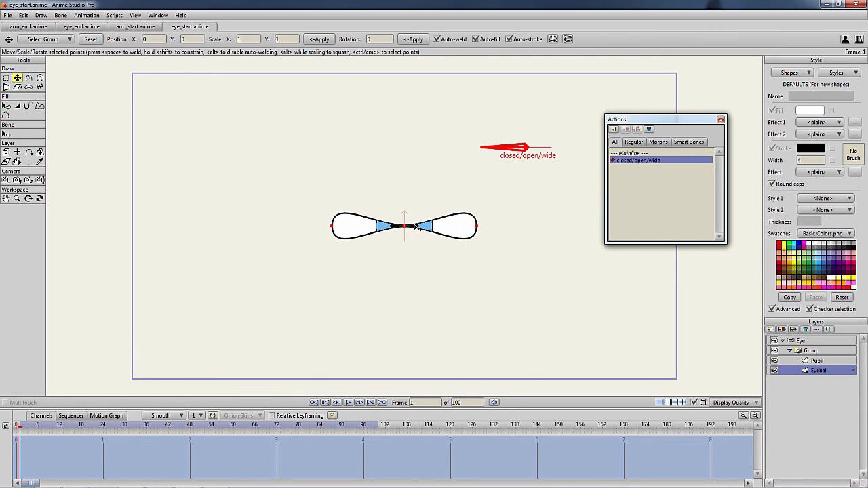
Peak the two outer corner points of the flattened eyeball so the closed eye becomes a straight line
left_click(6, 78)
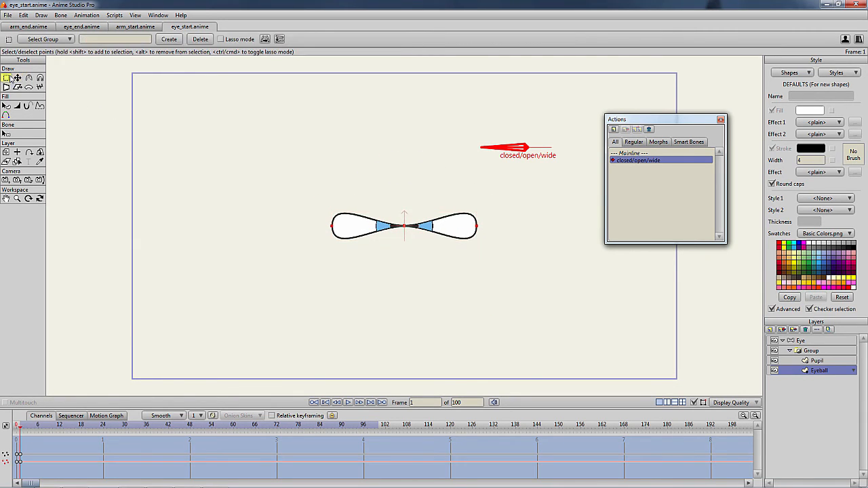
left_click_drag(292, 194, 368, 255)
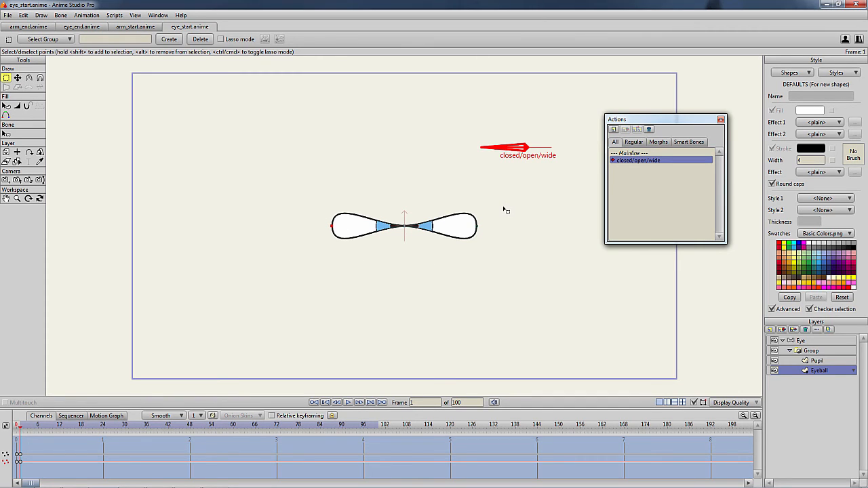
left_click_drag(504, 210, 455, 255)
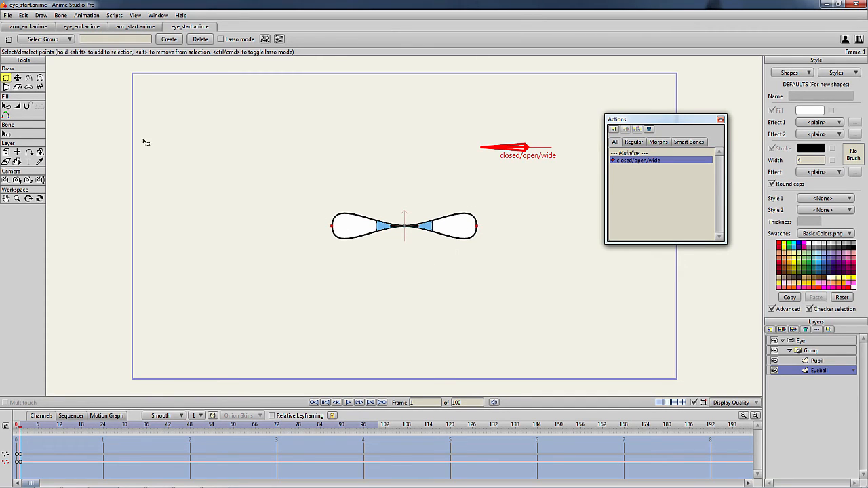
left_click(42, 15)
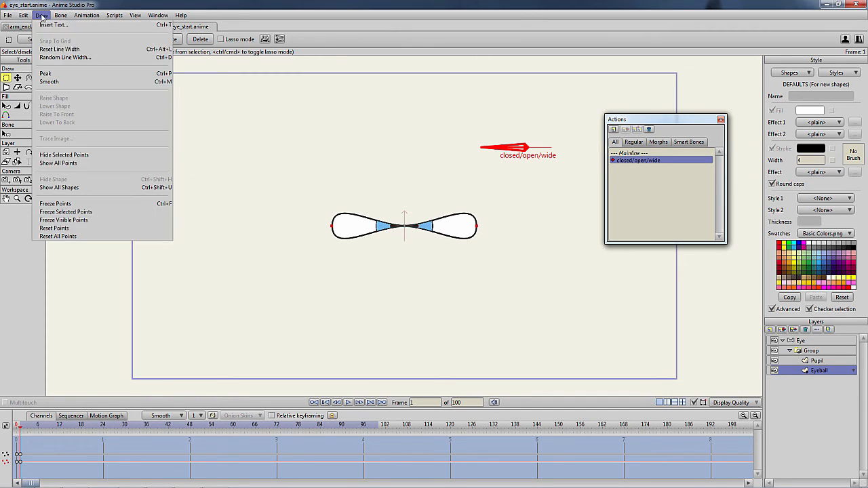
left_click(45, 73)
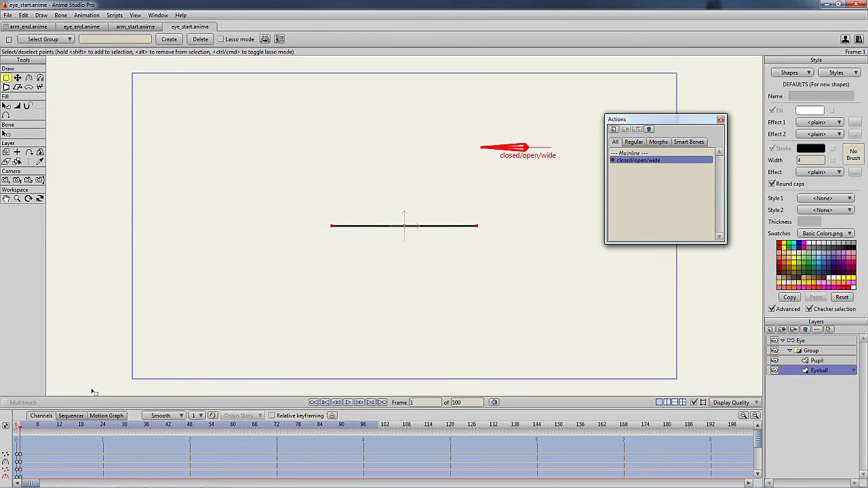
At frame 50, restore the Eyeball layer's points to their original round open-eye shape and key them there
left_click_drag(20, 431, 200, 431)
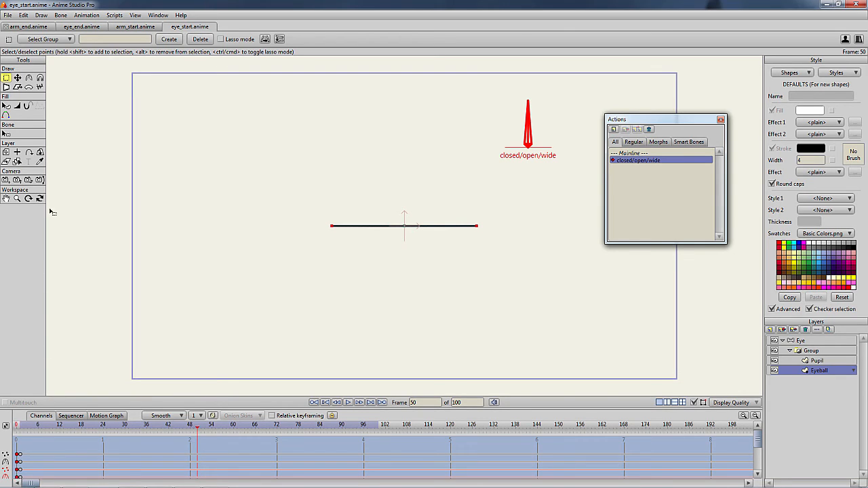
left_click(23, 15)
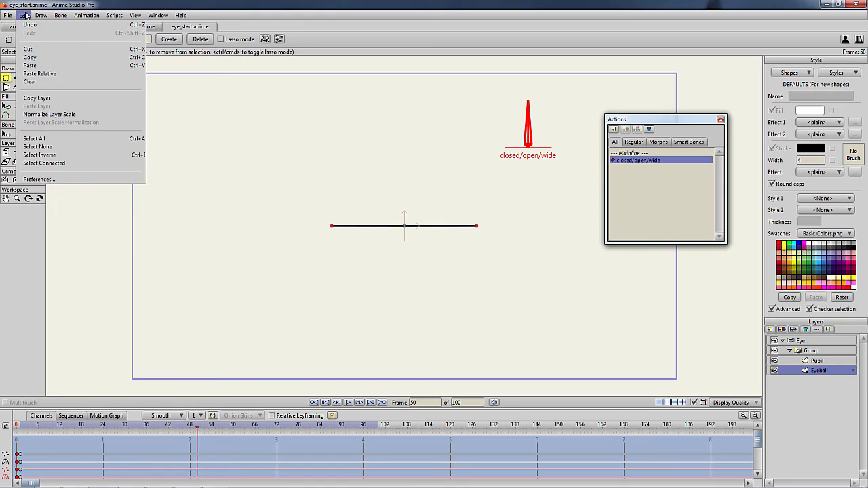
left_click(30, 59)
left_click(23, 15)
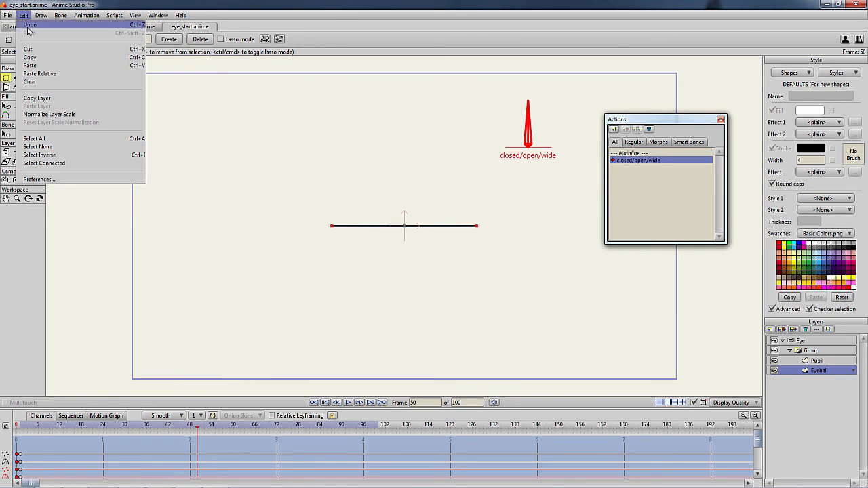
left_click(30, 65)
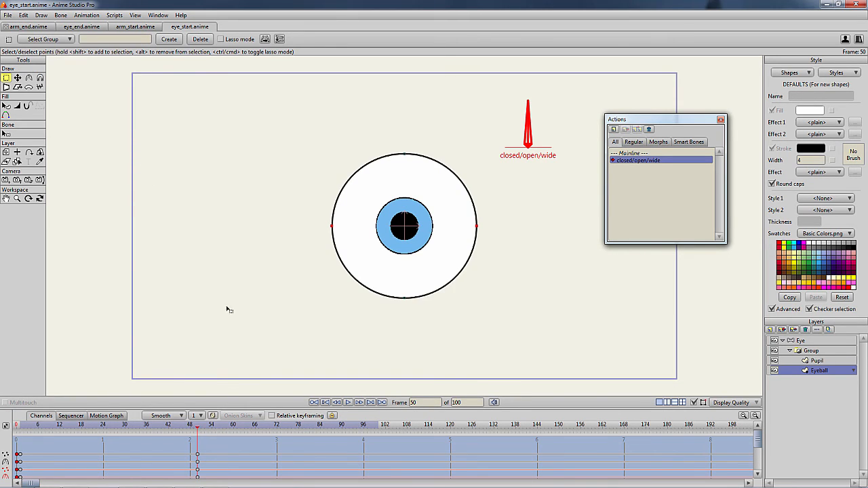
At frame 100, select all Eyeball points and scale them by 1.25 in X and Y for the wide eye
left_click_drag(204, 425, 380, 432)
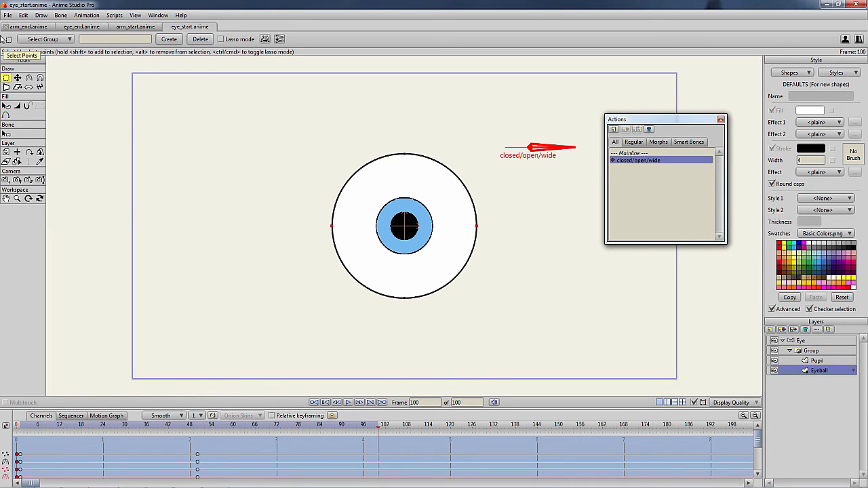
left_click(24, 15)
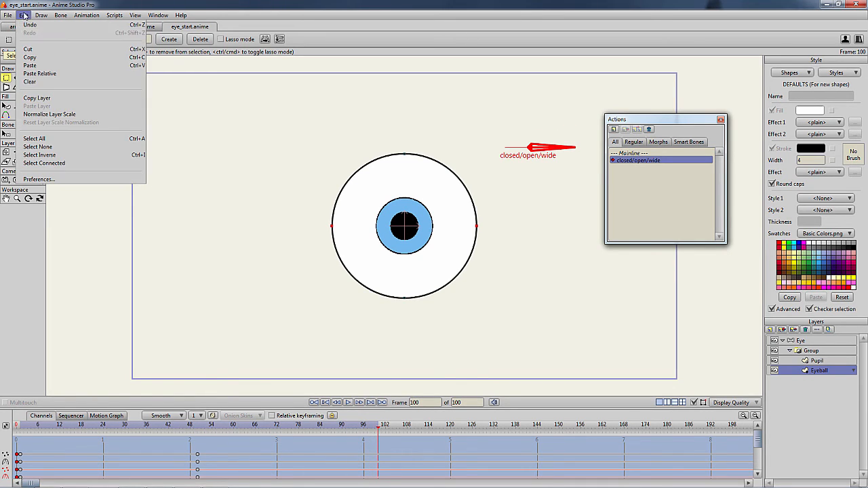
left_click(40, 66)
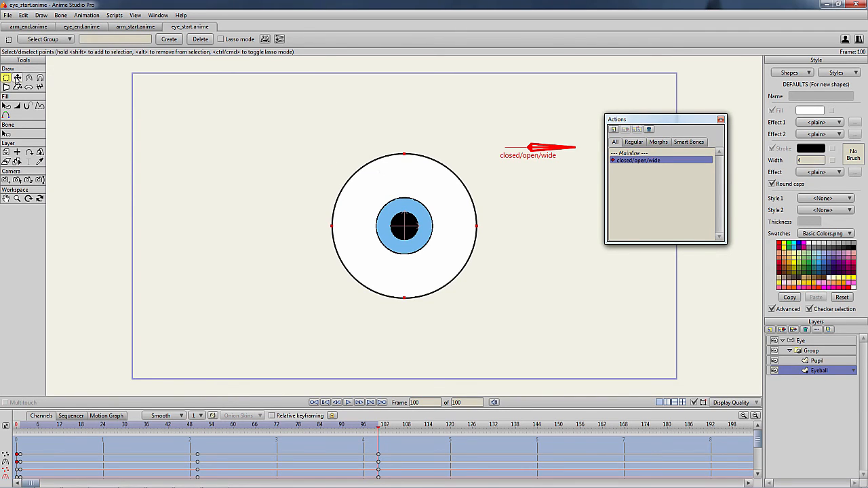
left_click(17, 77)
left_click(248, 39)
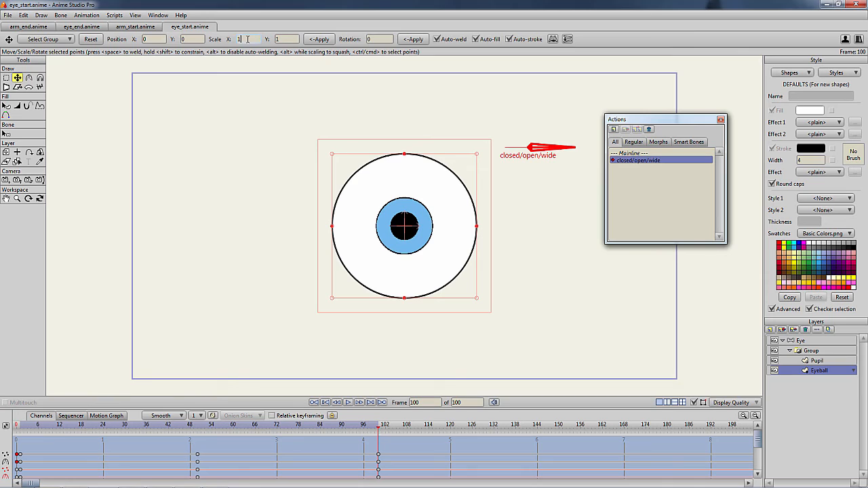
type(".25")
left_click(287, 39)
type(".25")
left_click(315, 42)
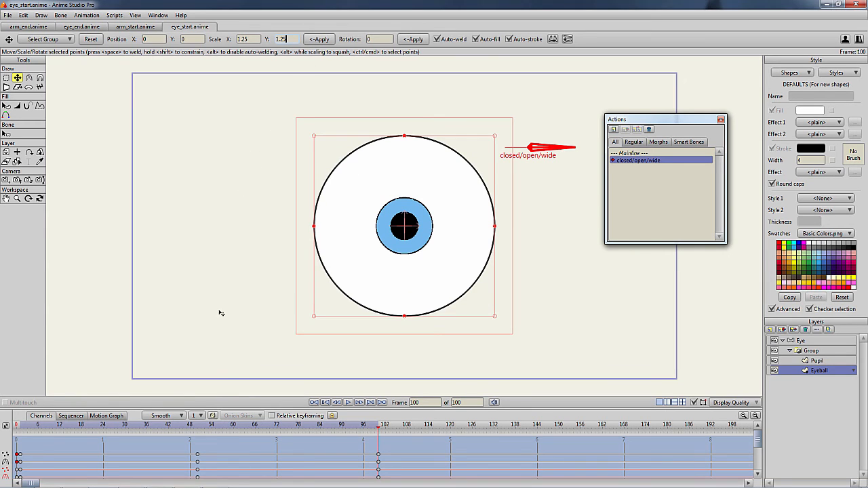
At frame 25, peak the Eyeball's two outer corner points and scrub on to frame 100 to check the motion
left_click_drag(381, 429, 107, 424)
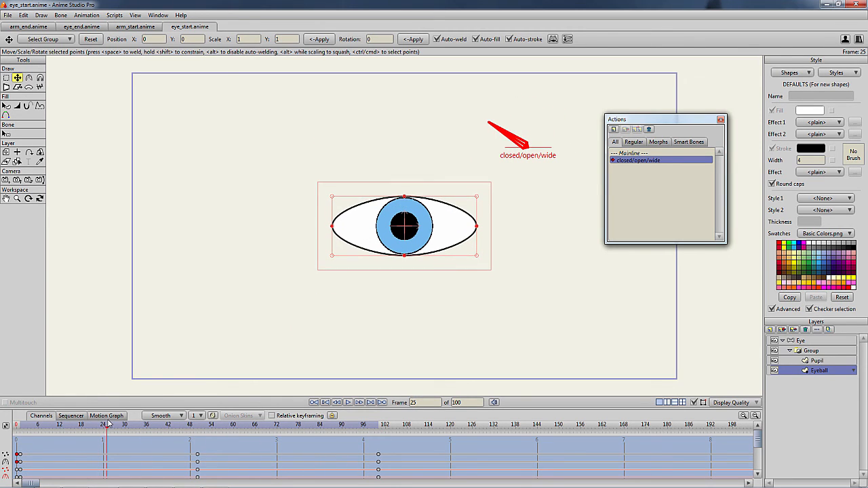
left_click(6, 77)
left_click_drag(278, 183, 343, 257)
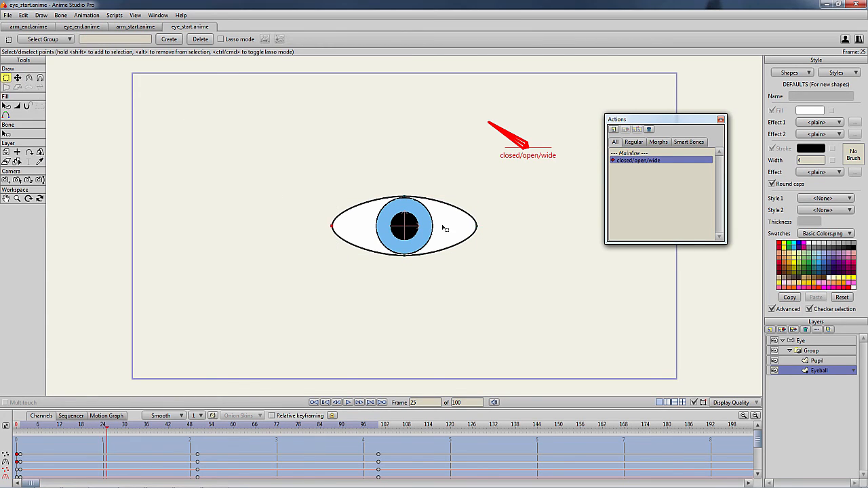
mouse_move(483, 219)
left_mouse_down()
mouse_move(467, 228)
mouse_move(484, 238)
mouse_move(492, 229)
left_mouse_up()
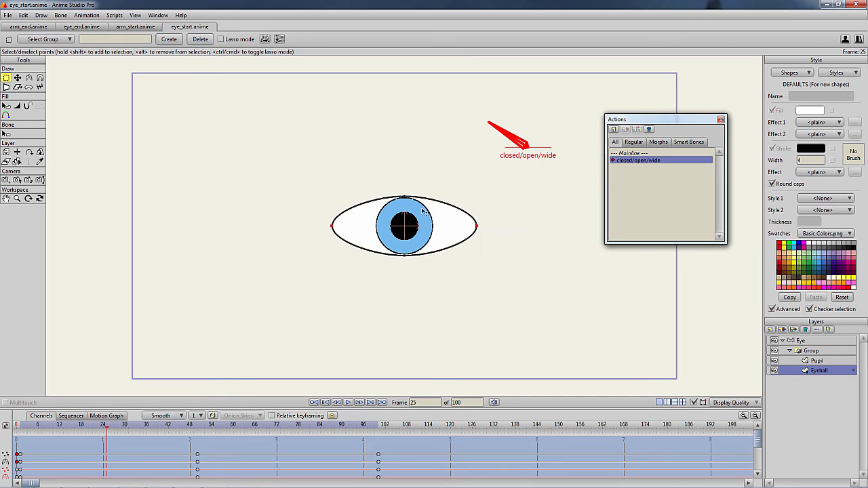
left_click(41, 17)
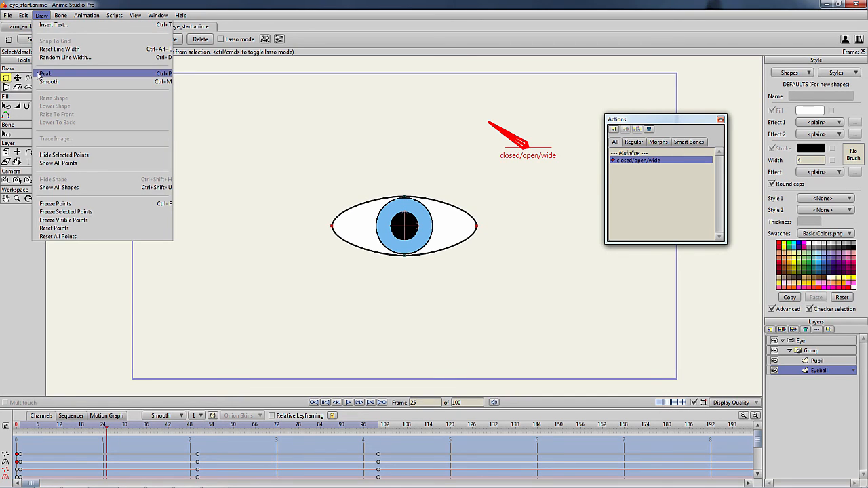
left_click(42, 73)
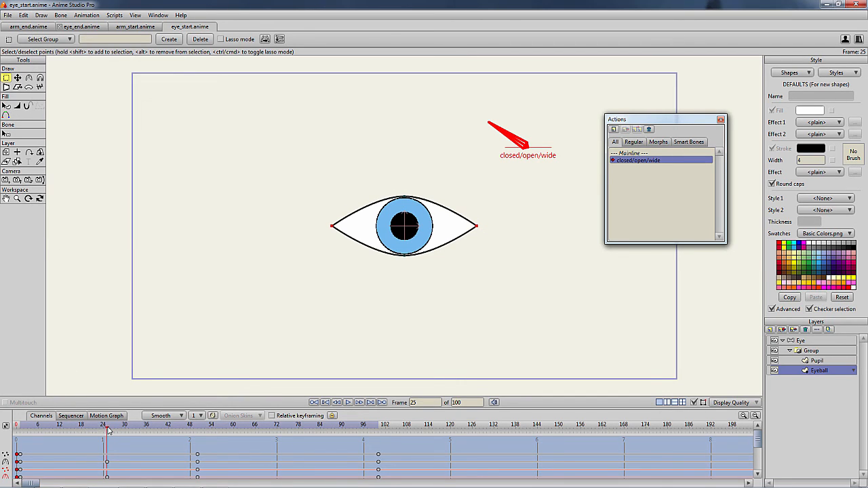
left_click_drag(108, 431, 379, 426)
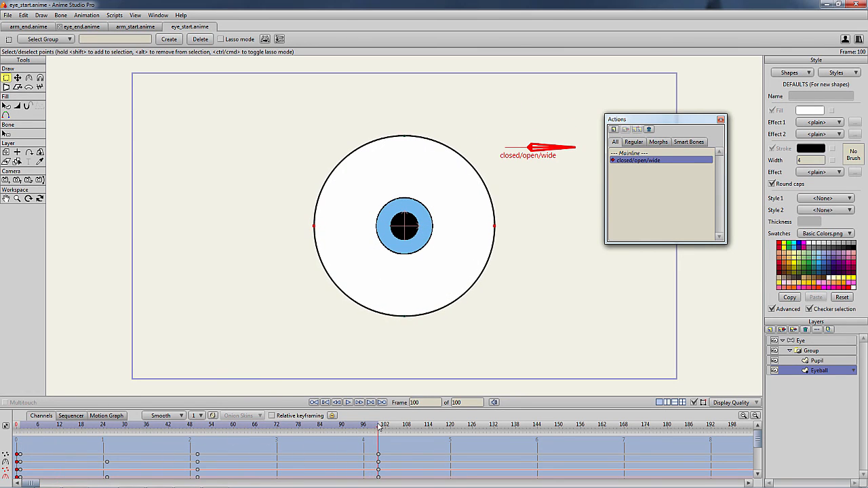
Return to the Mainline and, at frame 1 on the Eye layer, rotate the closed/open/wide bone to 0 degrees to test the dial
left_click(627, 153)
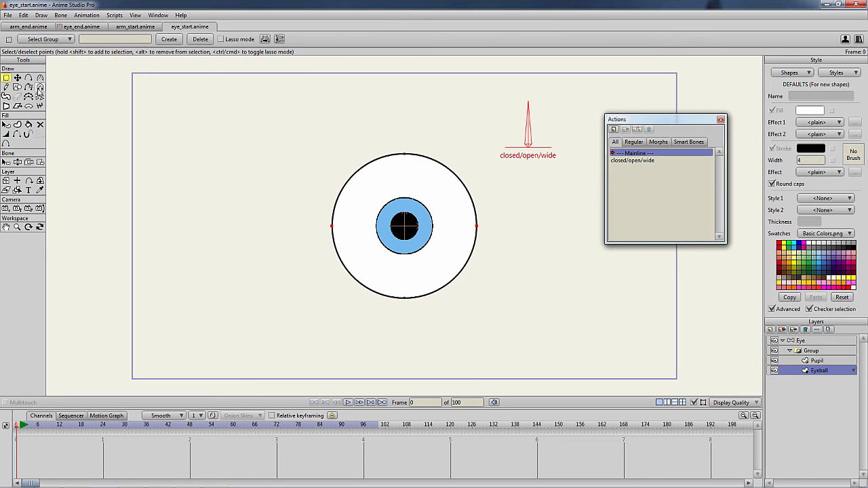
left_click(19, 430)
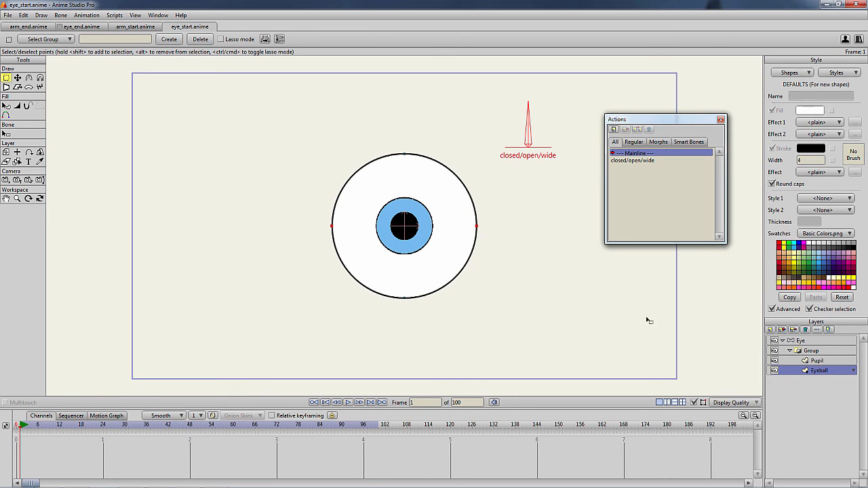
left_click(808, 341)
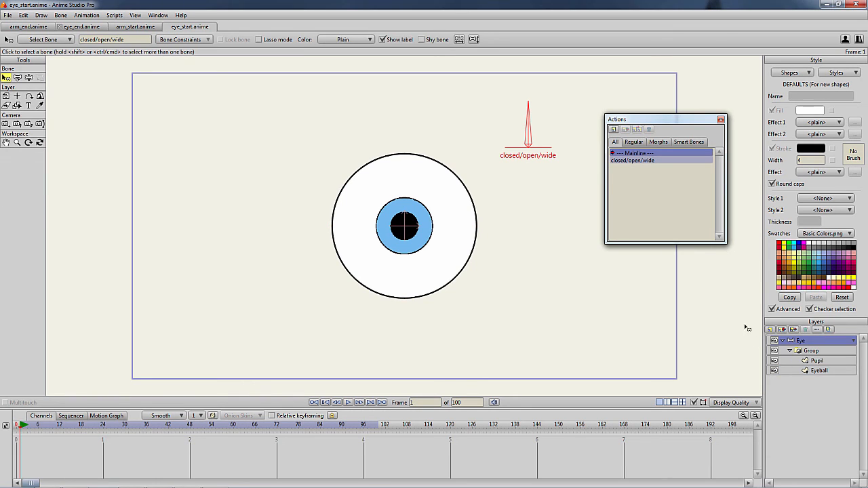
left_click(19, 79)
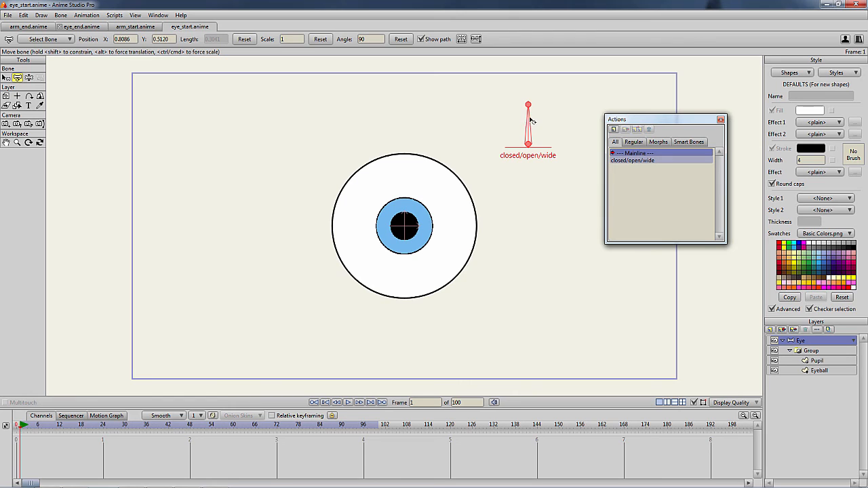
left_click_drag(532, 119, 566, 158)
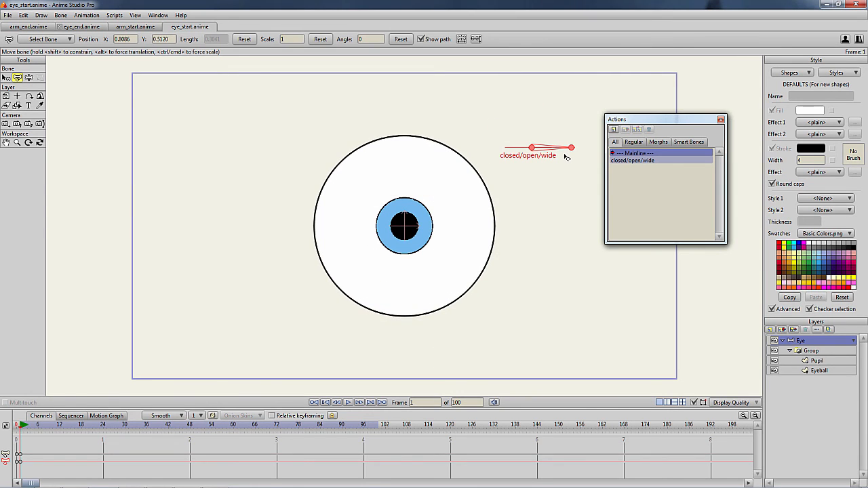